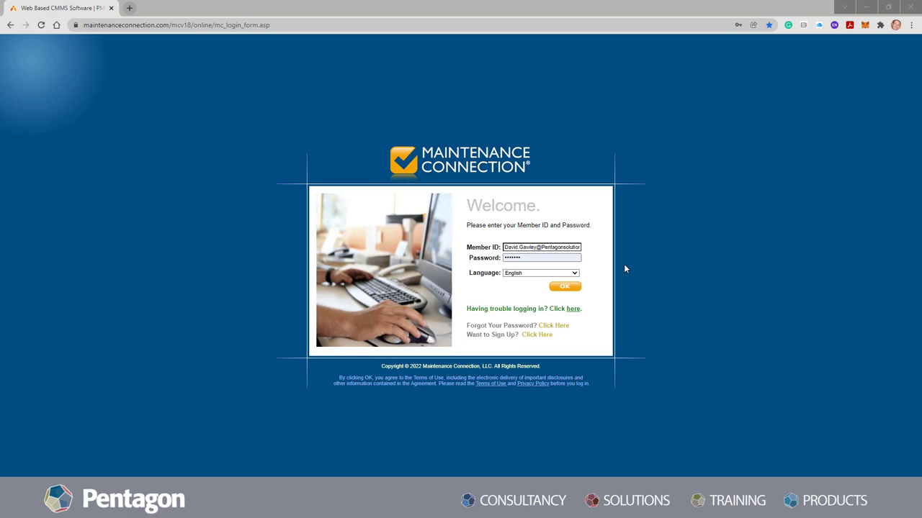
Log in under the DemoCloud company and bring up the module list for Assets.
click(561, 288)
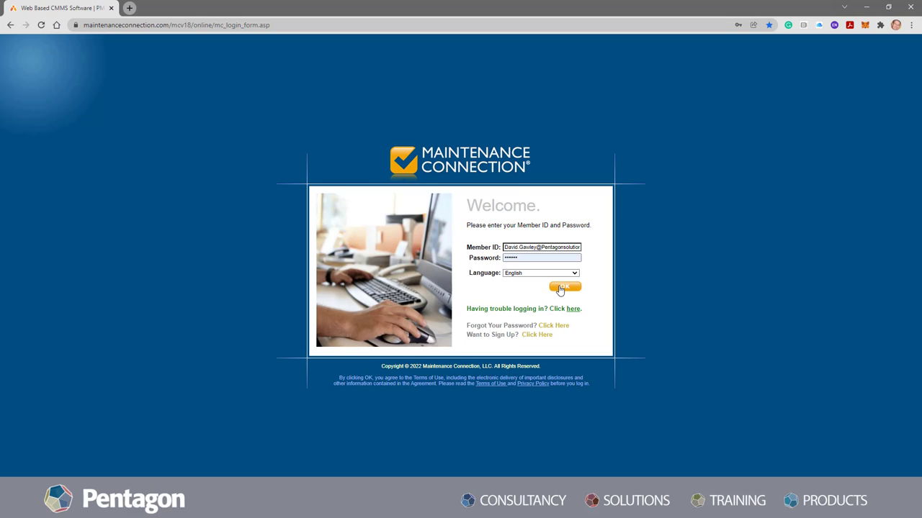
click(366, 276)
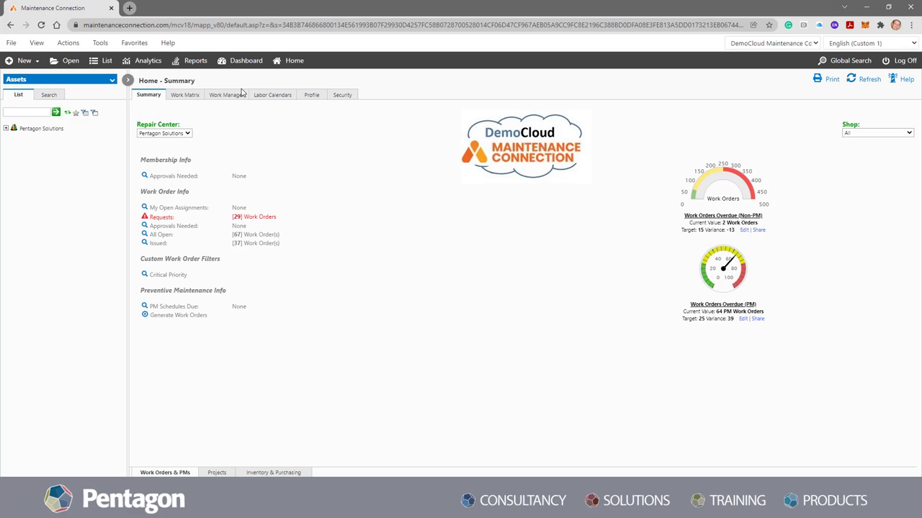
click(101, 85)
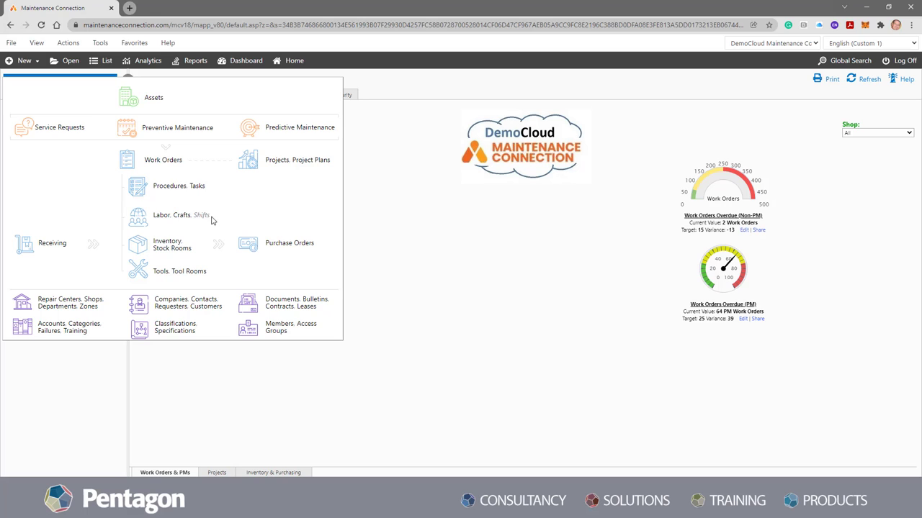
Expand the asset tree from Pentagon Solutions down to the Grounds location.
click(152, 98)
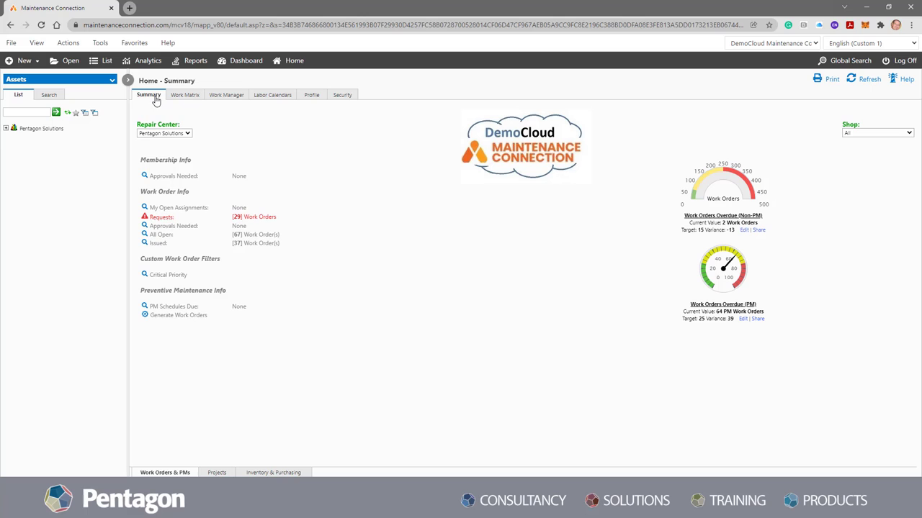
click(5, 129)
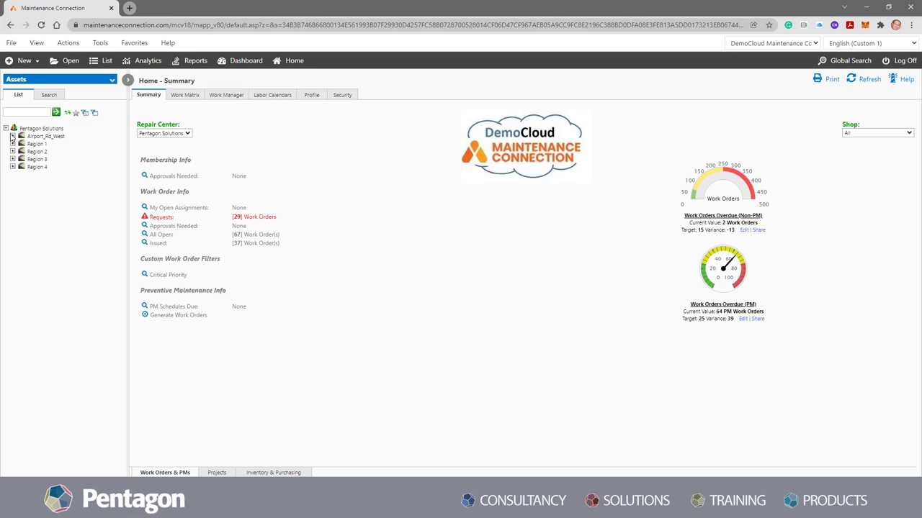
click(12, 136)
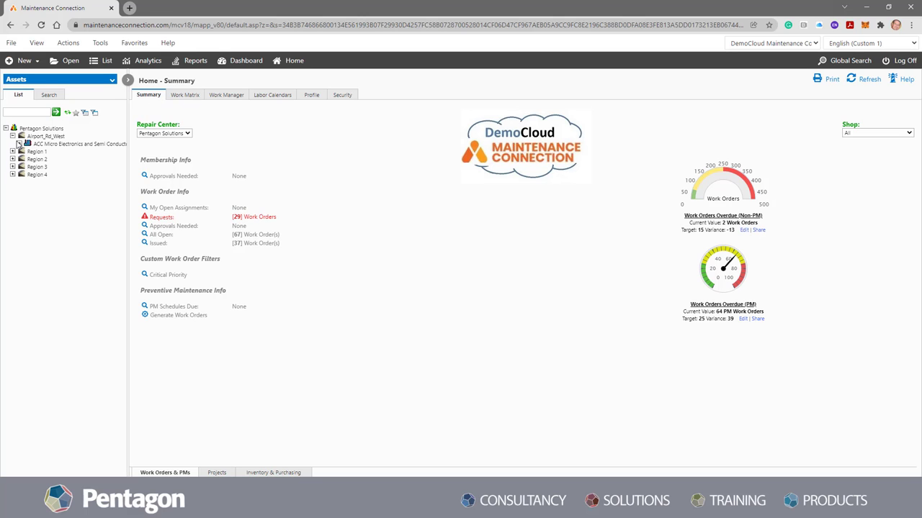
click(18, 144)
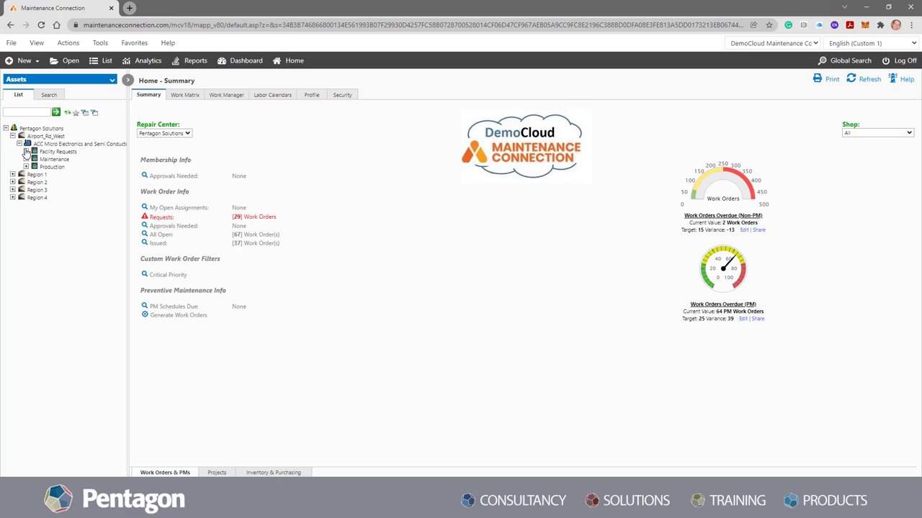
click(25, 151)
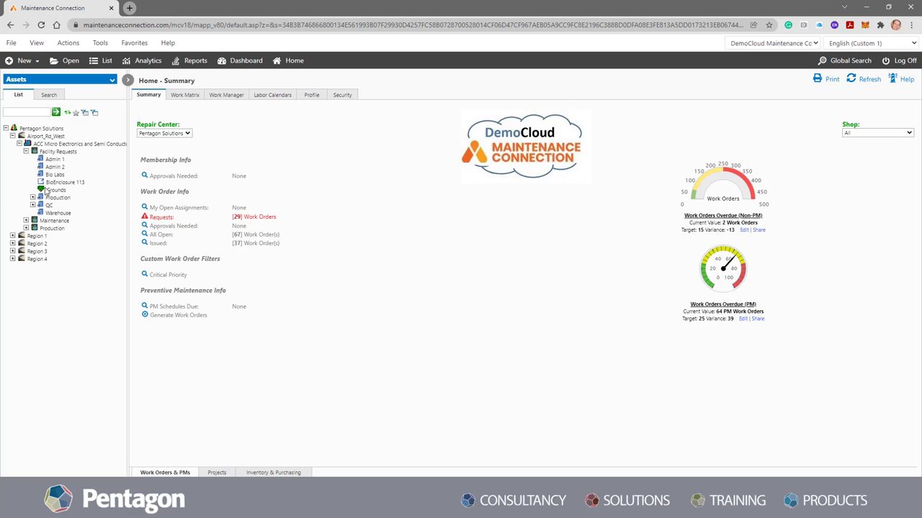
click(48, 191)
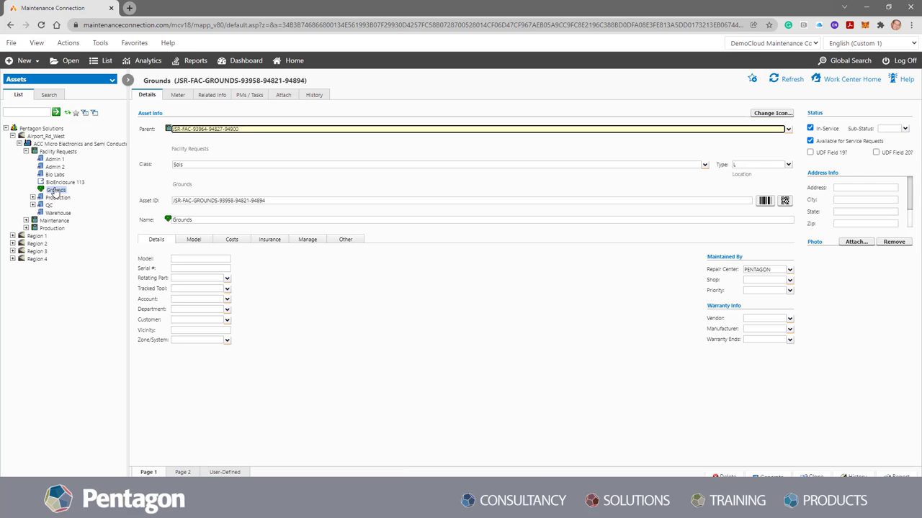
Add a new record under Grounds with type Asset and classification Septic Tank.
right_click(58, 191)
click(63, 201)
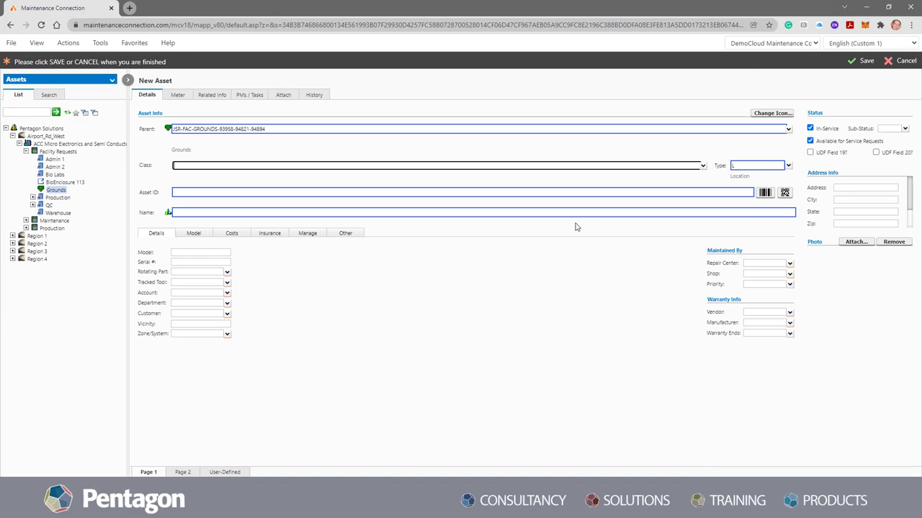
click(789, 166)
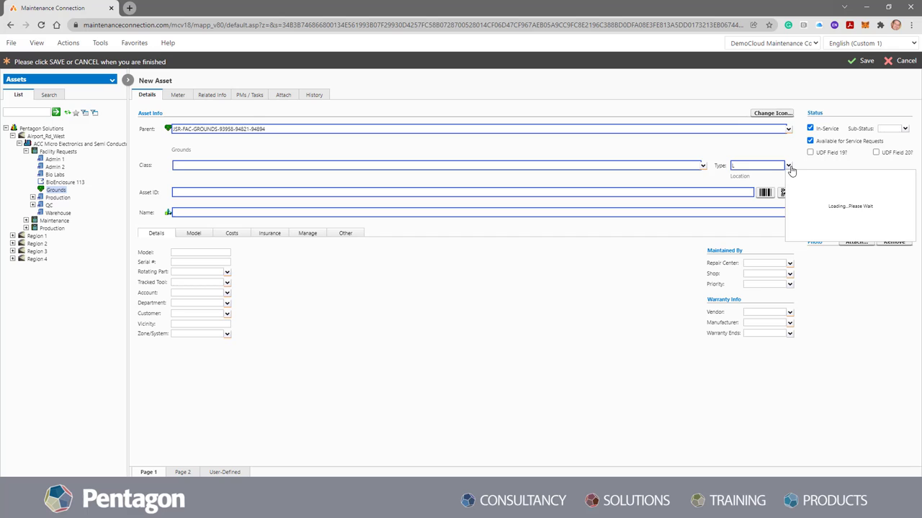
click(830, 188)
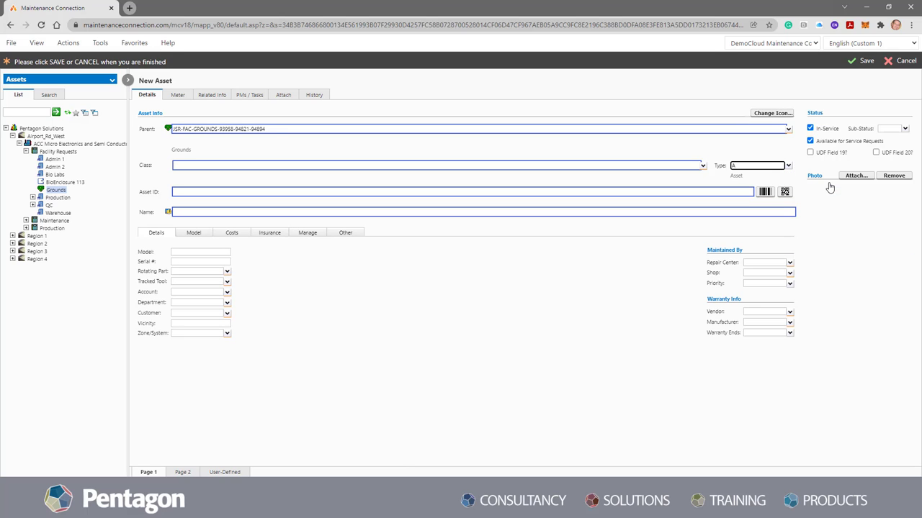
click(702, 166)
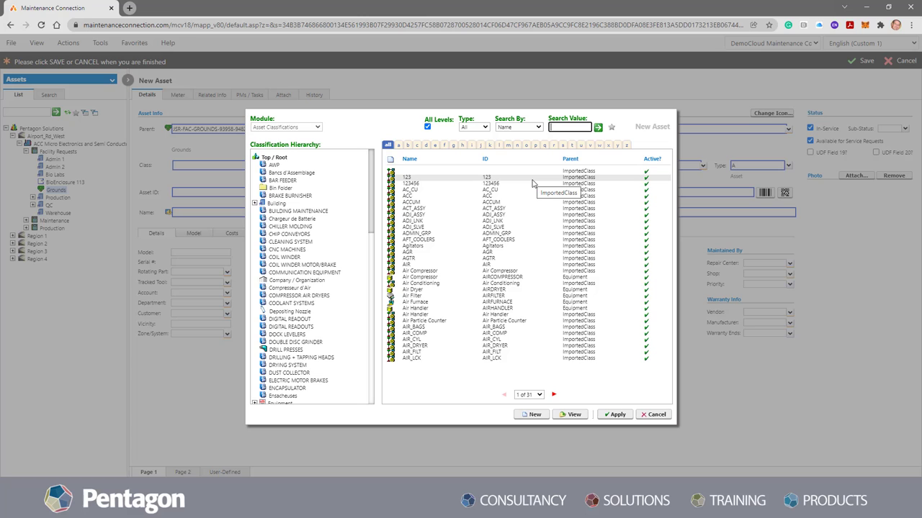
click(564, 145)
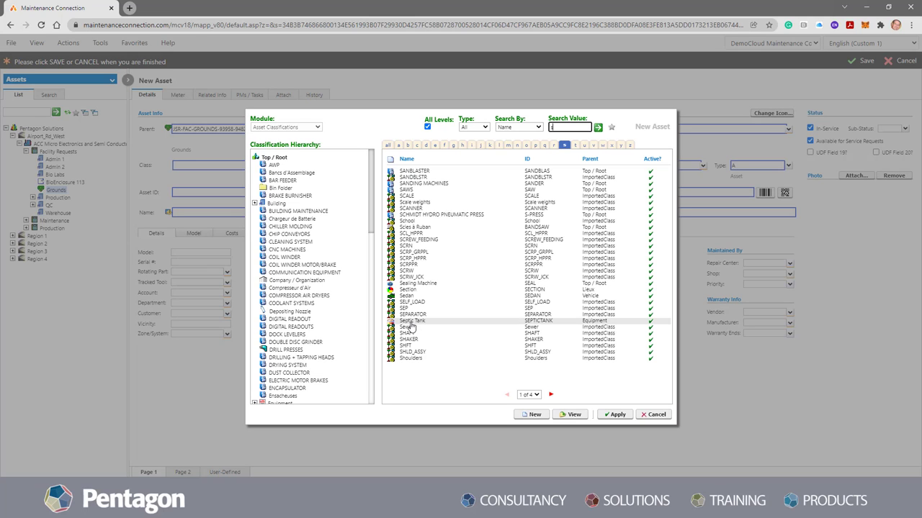
click(414, 321)
click(614, 416)
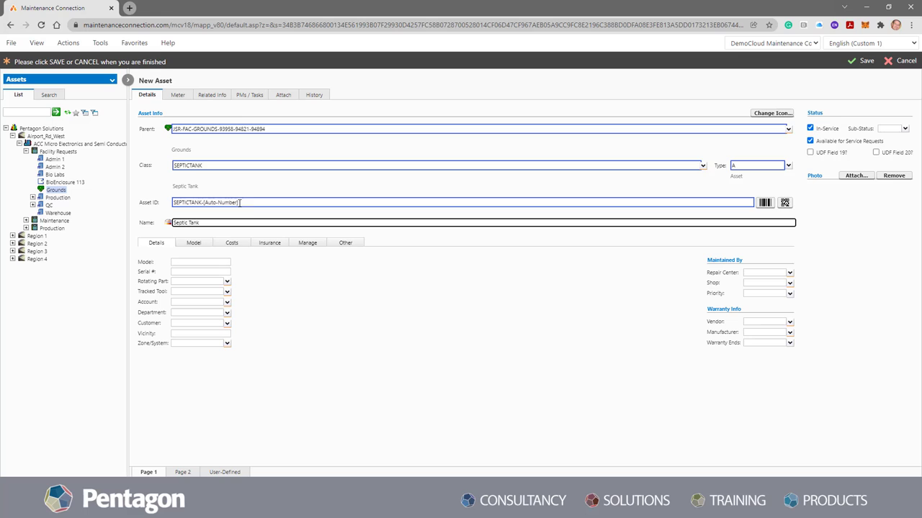
Enter model Puraflow, serial PB_BN_018721 and repair center PENTAGON.
click(194, 263)
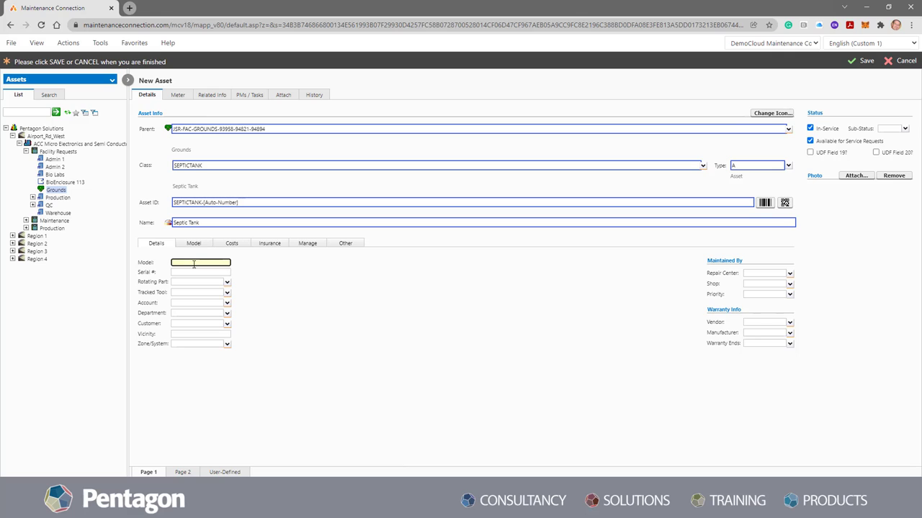
text(S)
text(uraflow)
click(191, 272)
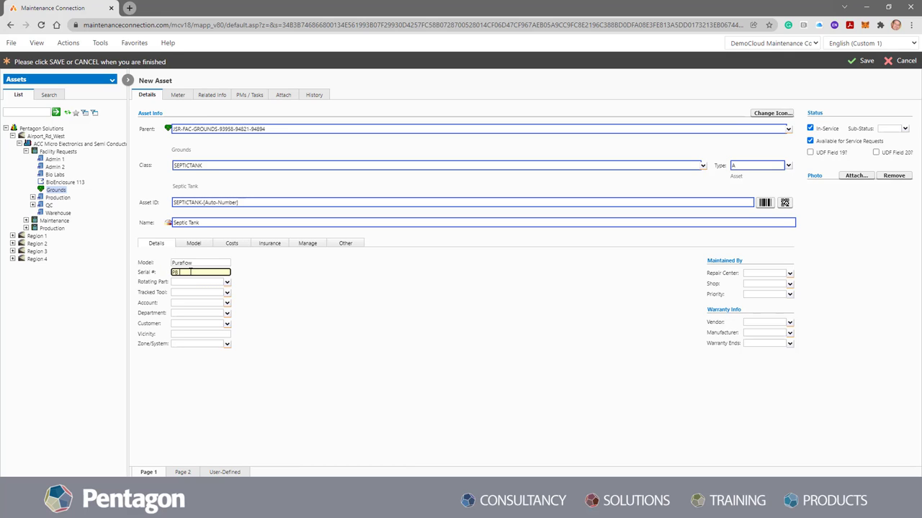
text(PB BN 018721)
click(790, 277)
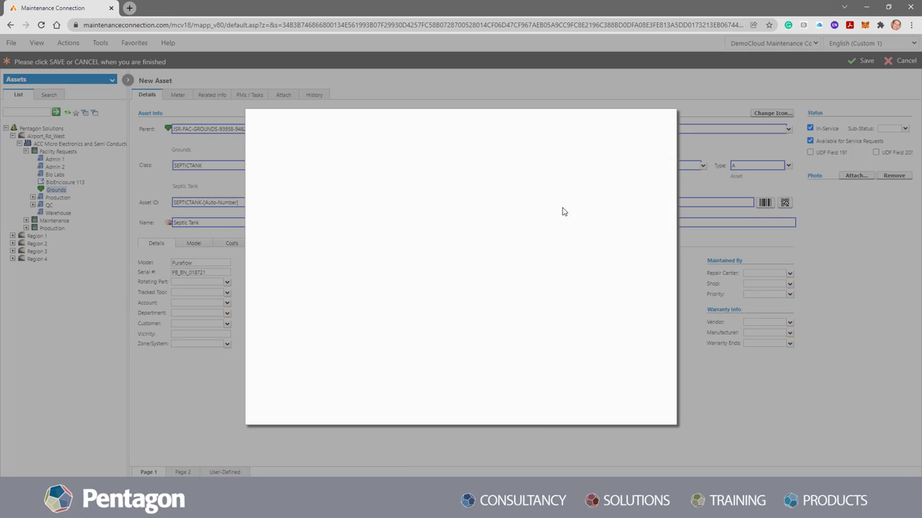
click(441, 172)
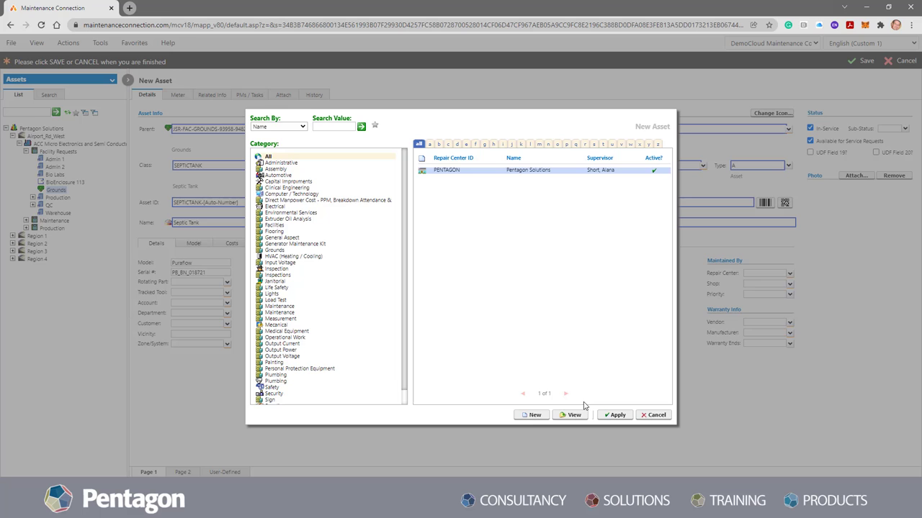
click(617, 415)
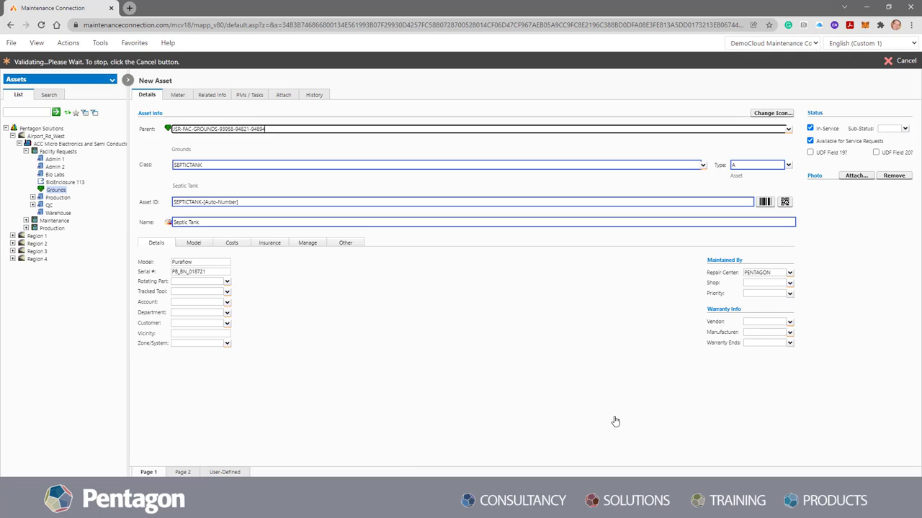
Set vendor Bord Na Mona and vicinity East Lane Way, then save the asset.
click(790, 322)
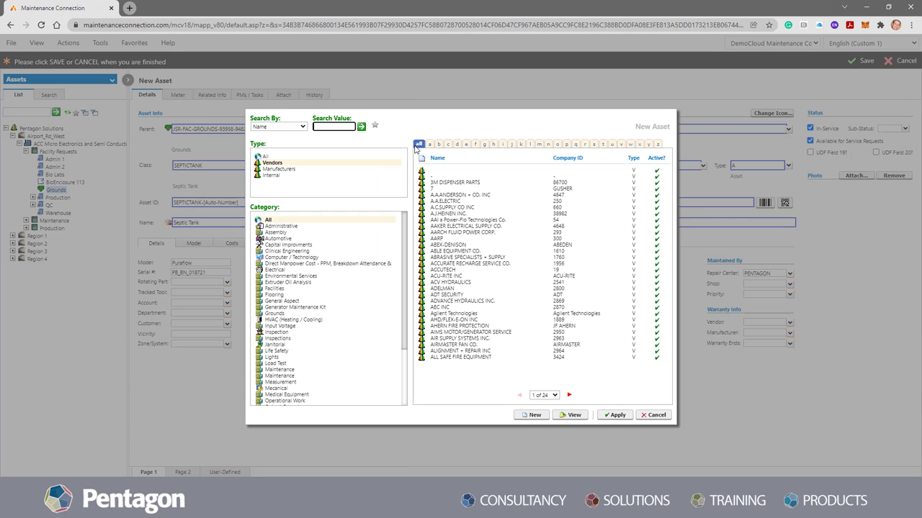
click(439, 146)
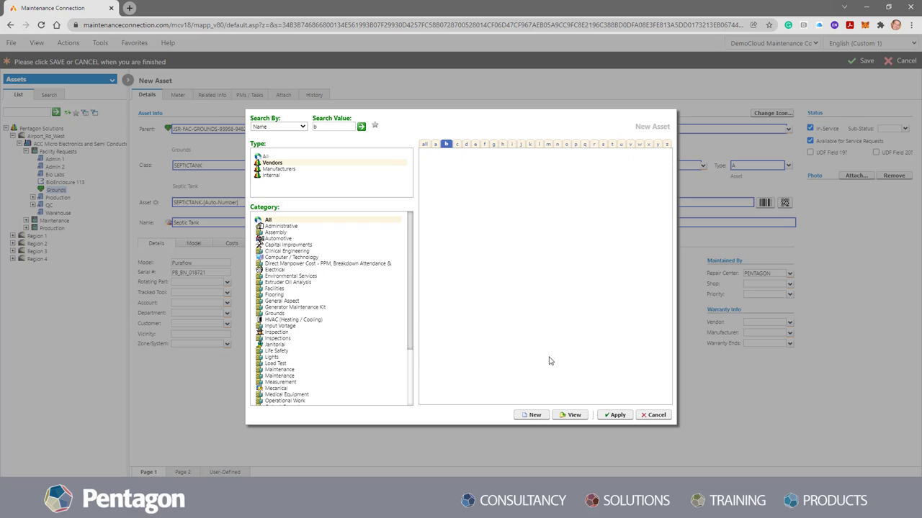
click(569, 396)
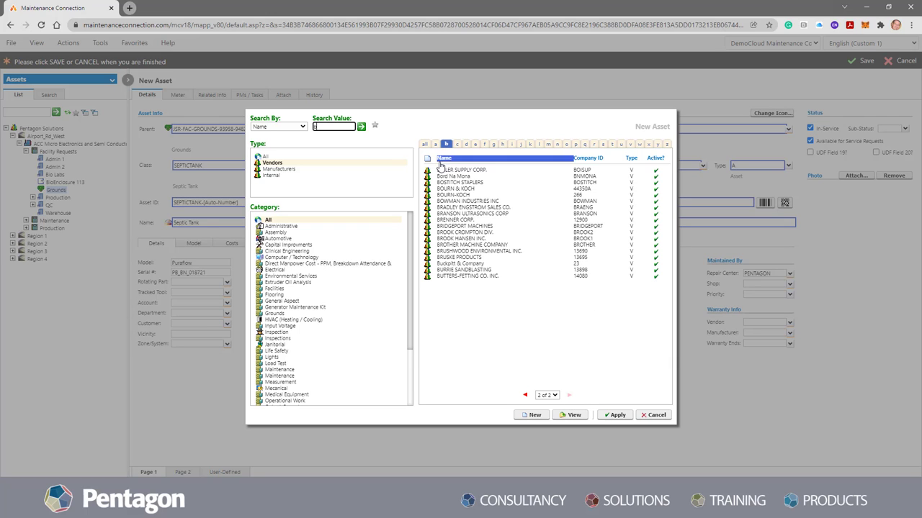
click(616, 415)
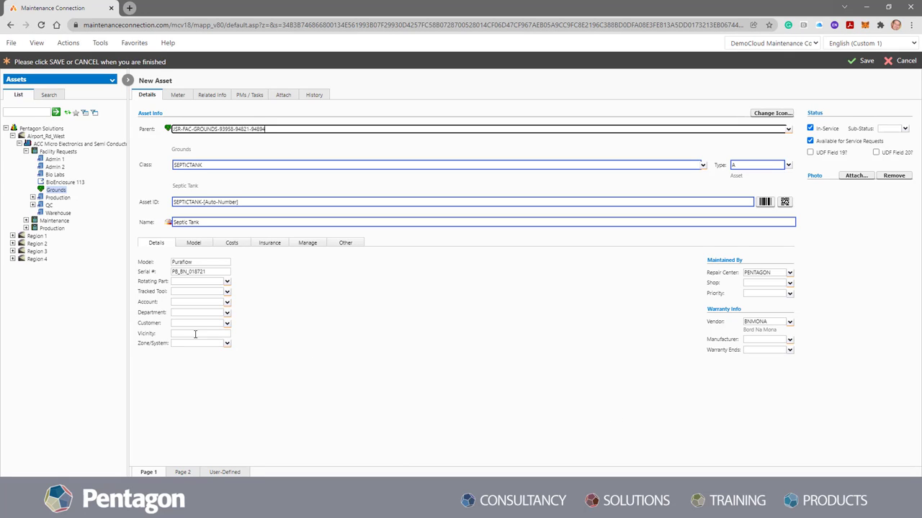
click(195, 334)
text(East)
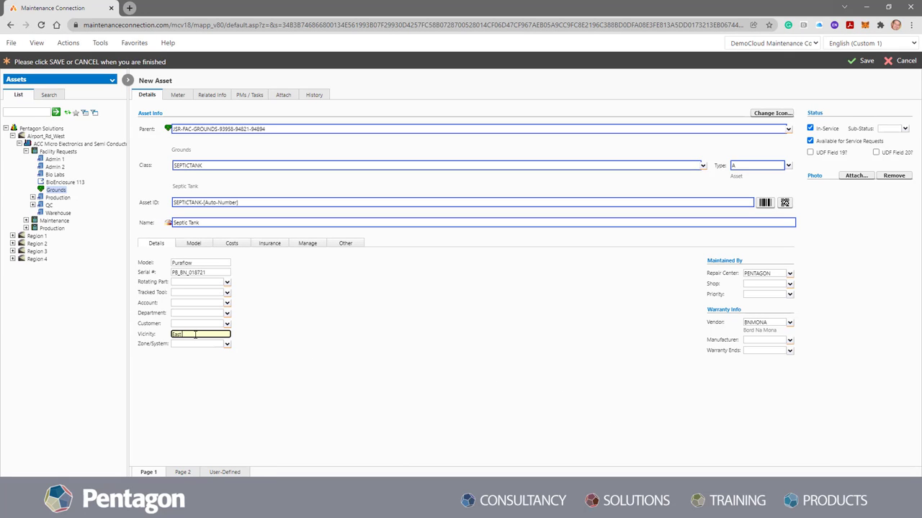
text( Lane Way)
click(865, 64)
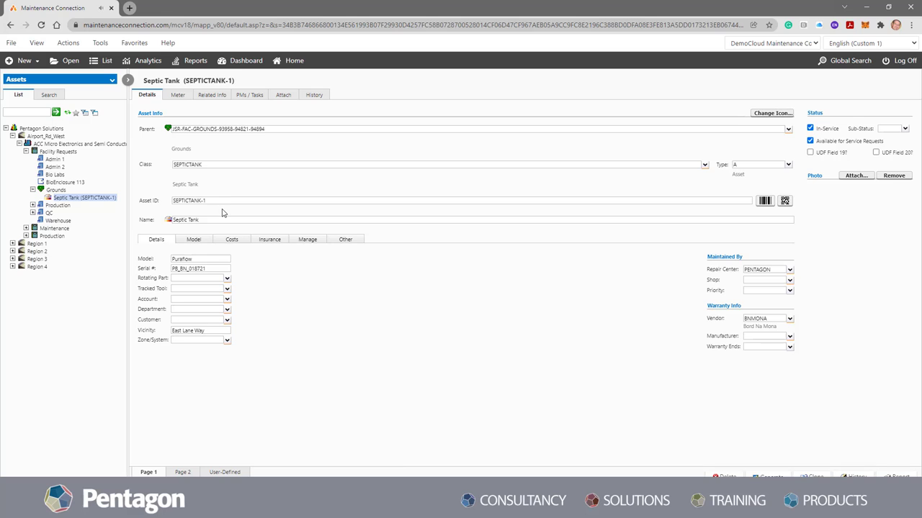
Look through the asset's Model, Cost and Insurance details, returning to General.
click(193, 240)
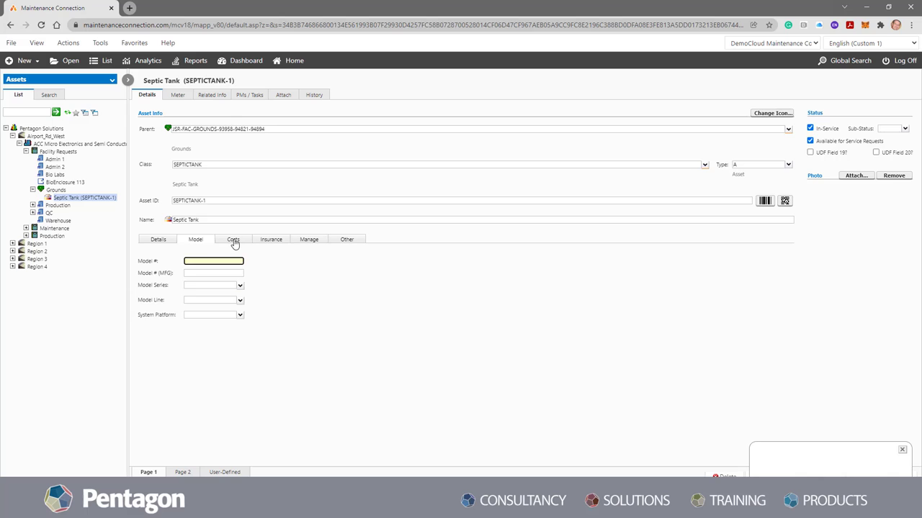
click(234, 242)
click(268, 242)
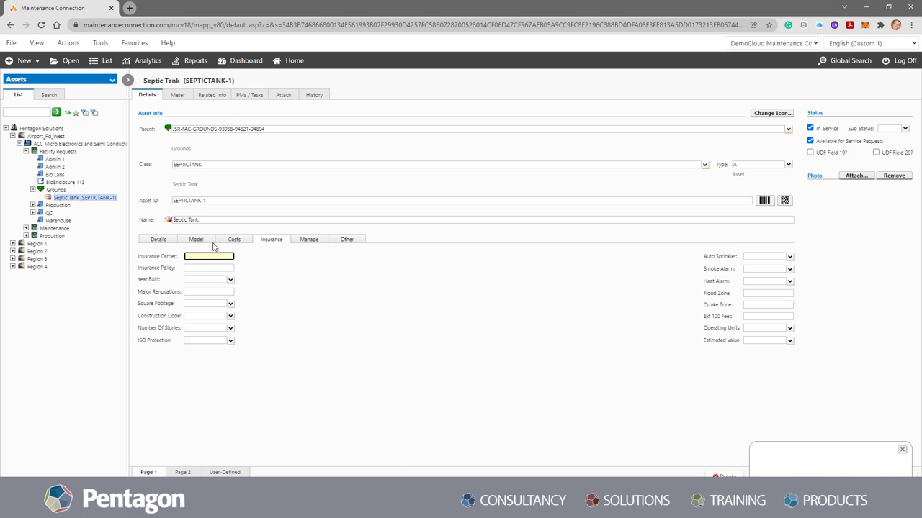
click(159, 241)
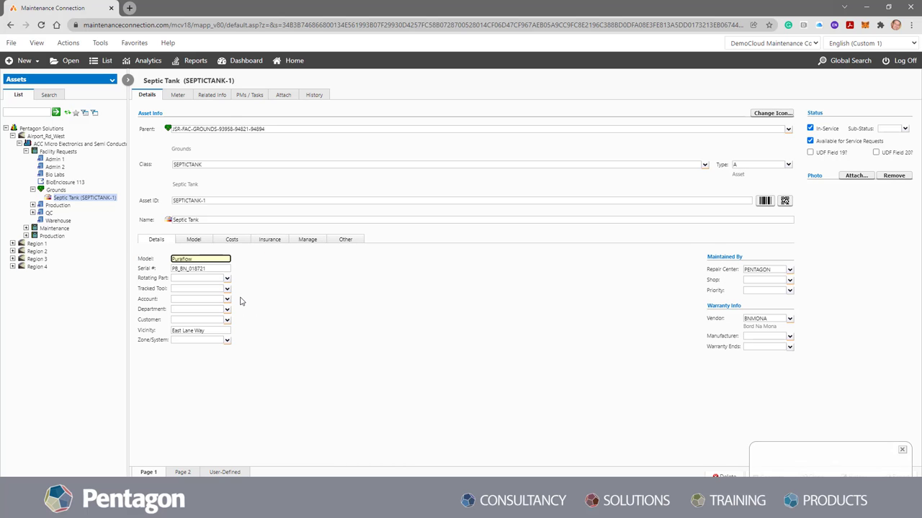
Upload PF_Tank.jpg as the asset photo, allowing overwrite of an existing file.
click(848, 180)
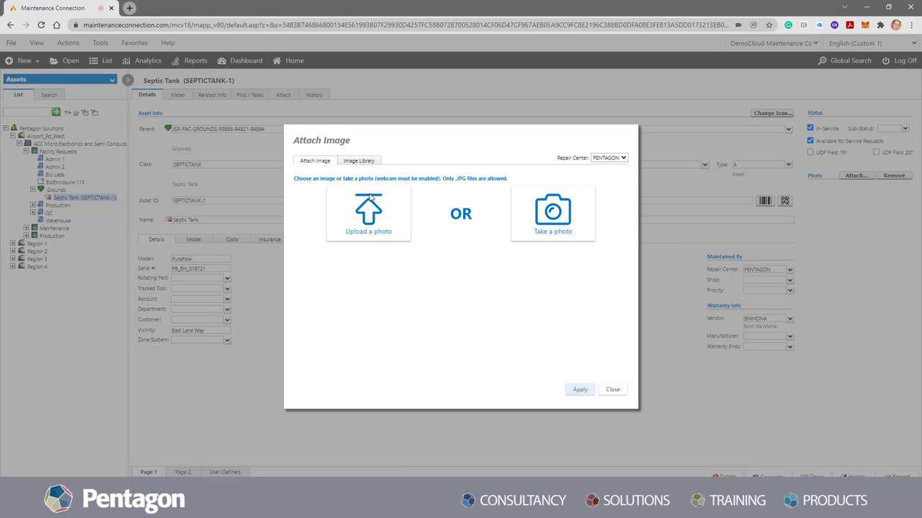
click(369, 199)
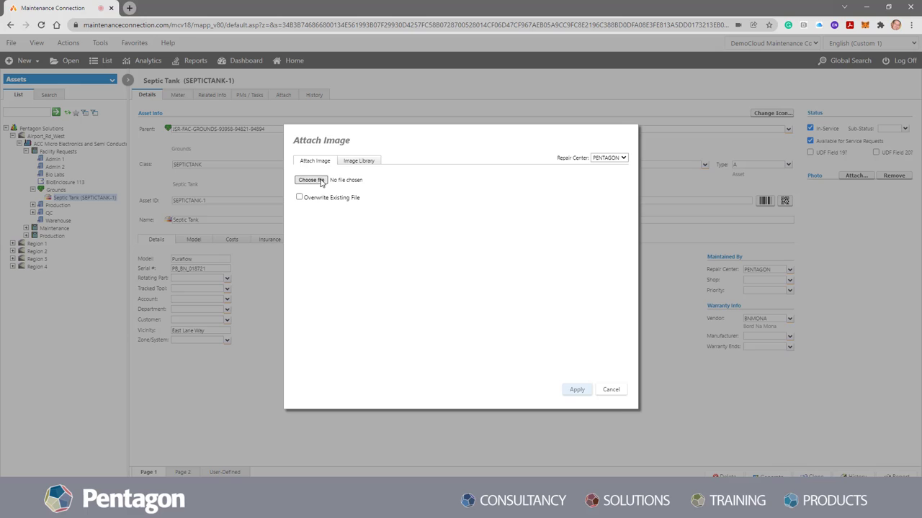
click(321, 182)
click(334, 122)
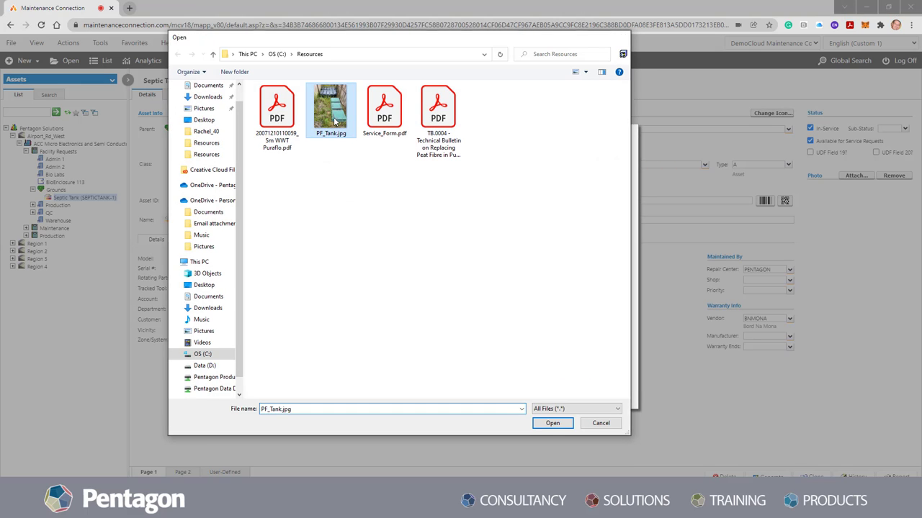
double_click(334, 123)
click(300, 198)
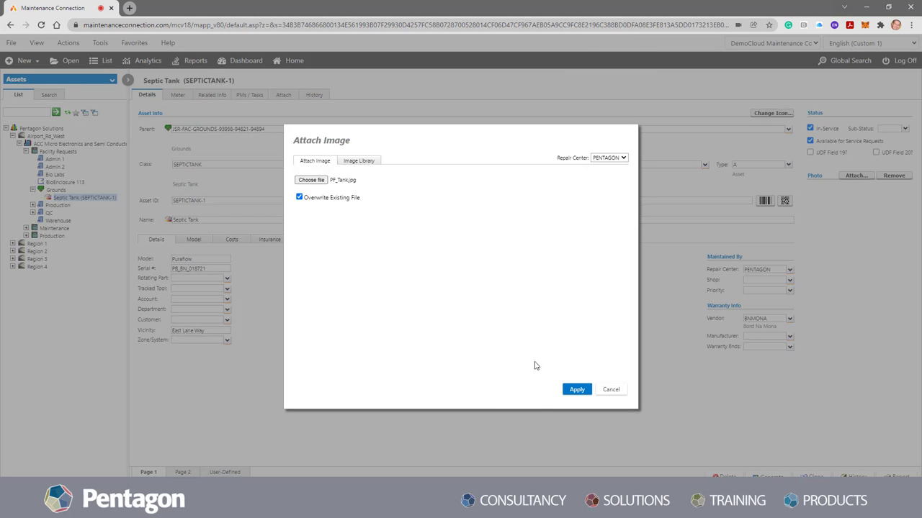
click(570, 391)
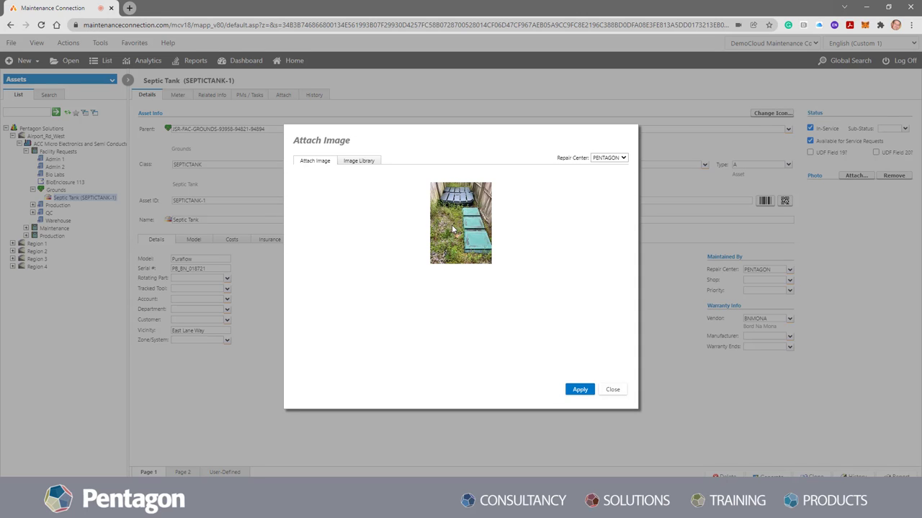
click(578, 392)
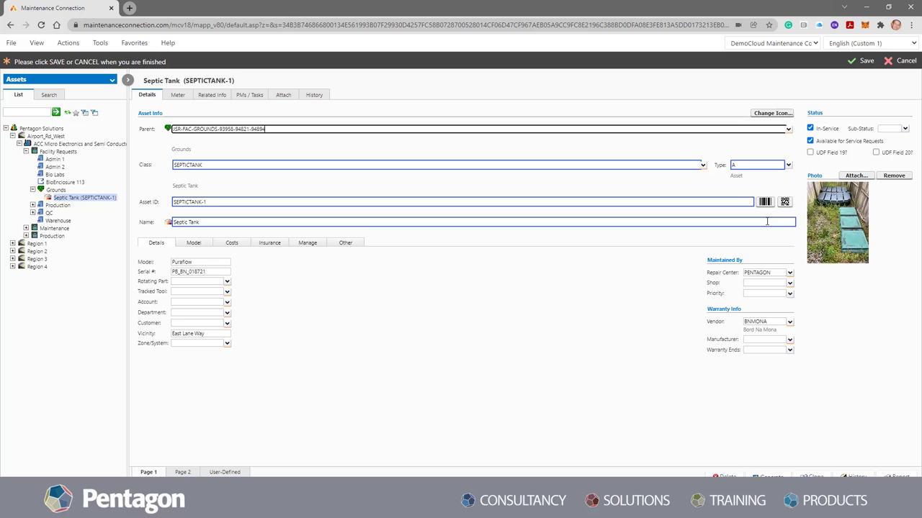
Preview the asset's QR code and linear barcode.
click(785, 202)
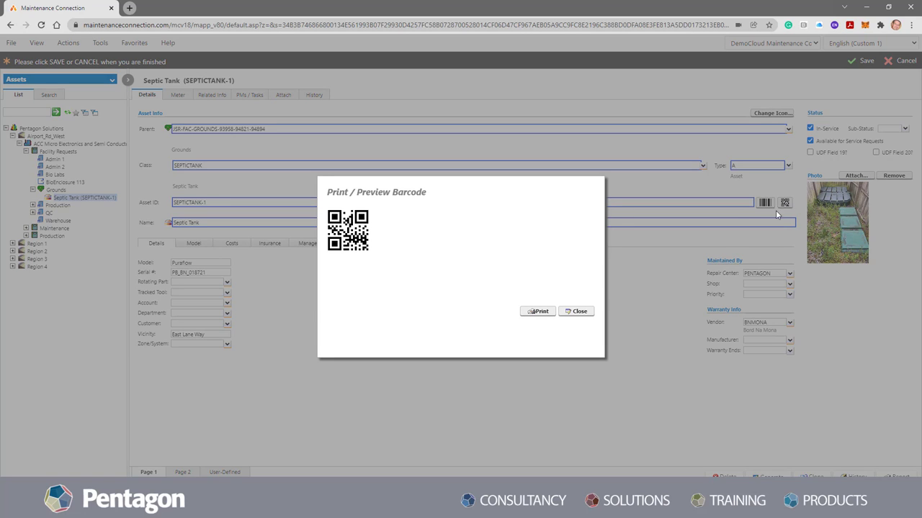
click(591, 311)
click(764, 203)
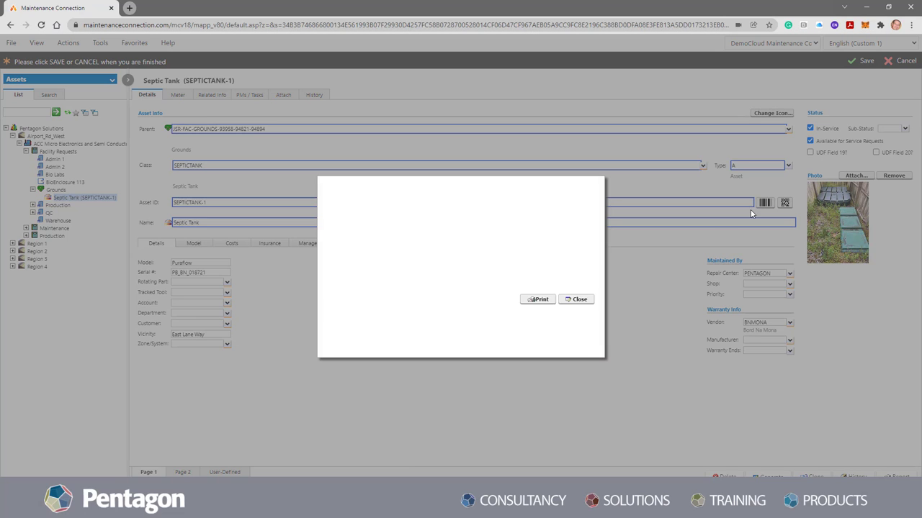
click(576, 313)
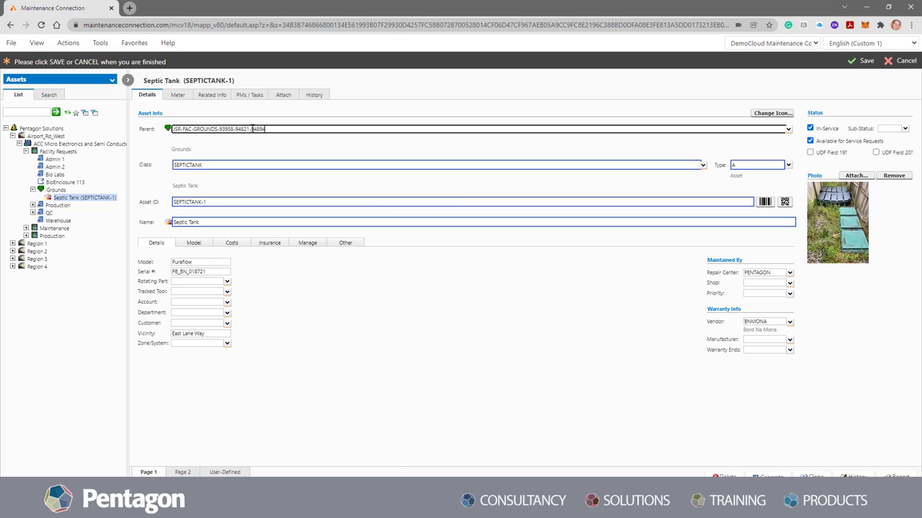
Save the Septic Tank asset and show its preventive maintenance schedules.
click(250, 98)
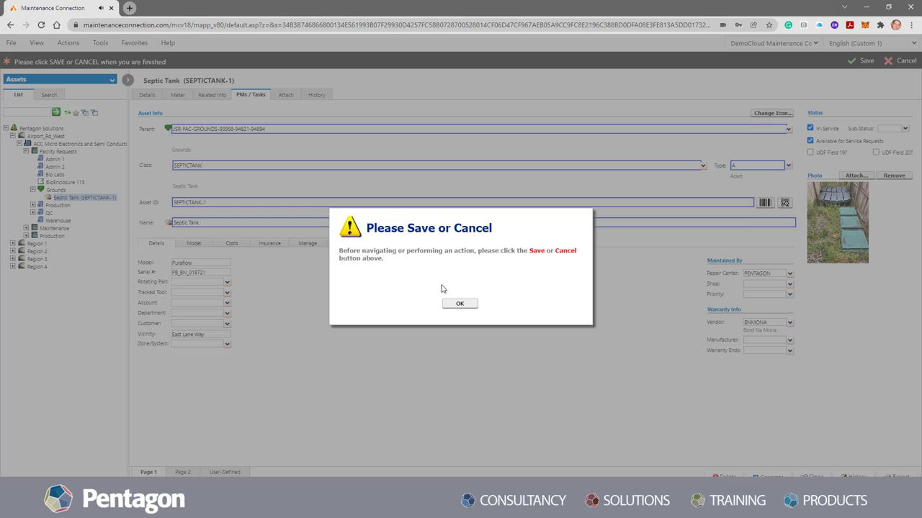
click(463, 303)
click(862, 60)
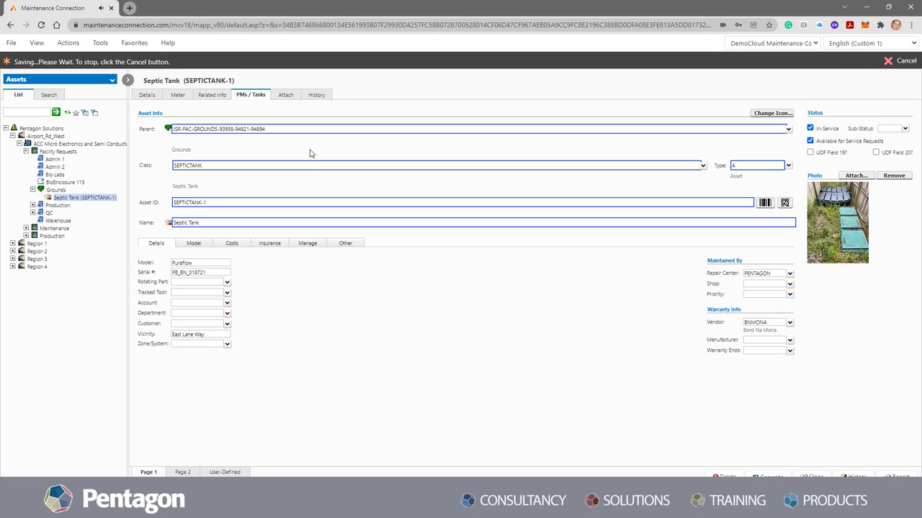
click(249, 97)
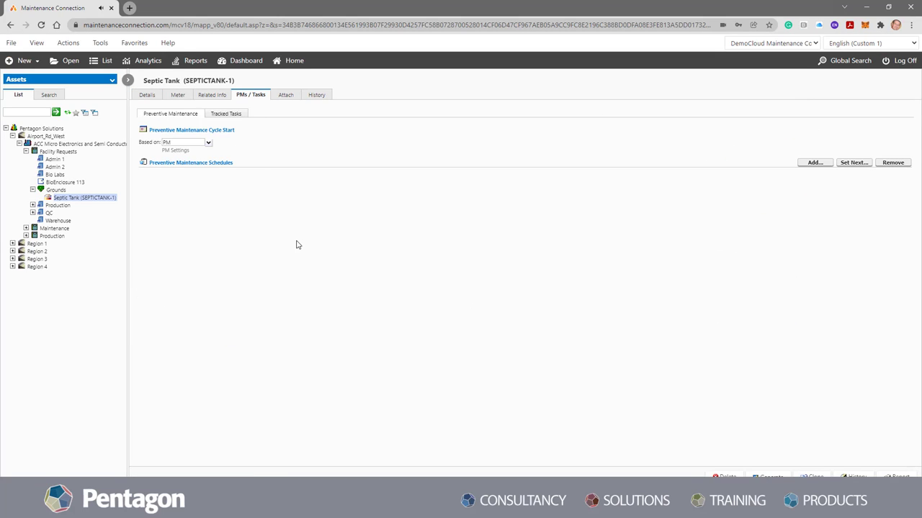
Search PMs by ID 'Septic' and add Septic_Desludge (6-monthly) and Septic_Inspection (monthly).
click(816, 163)
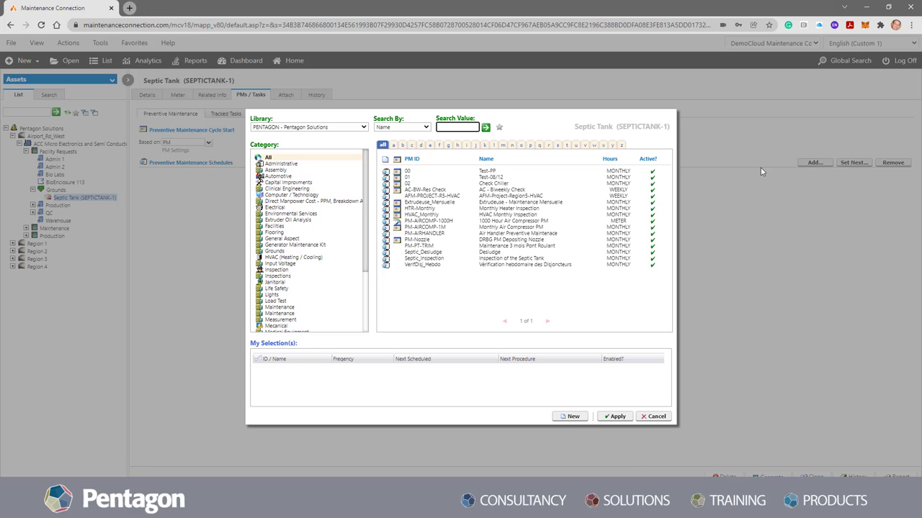
click(425, 128)
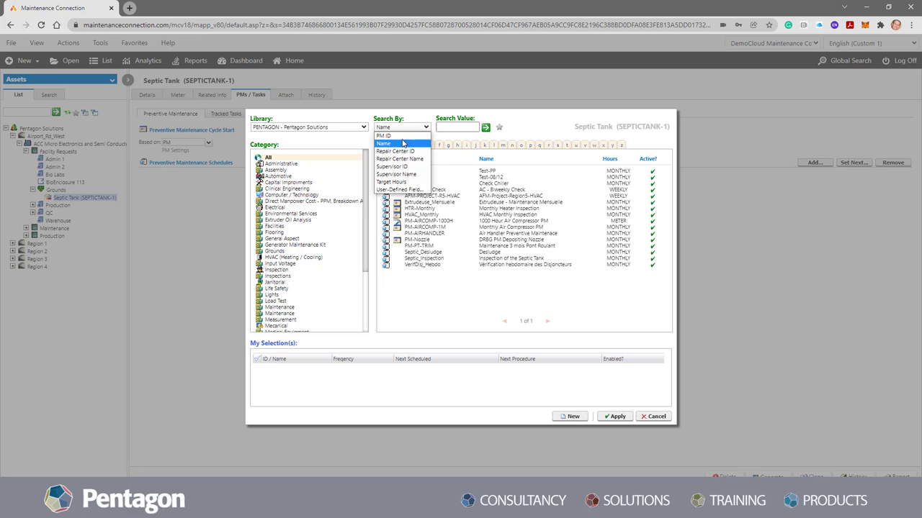
click(384, 136)
click(461, 126)
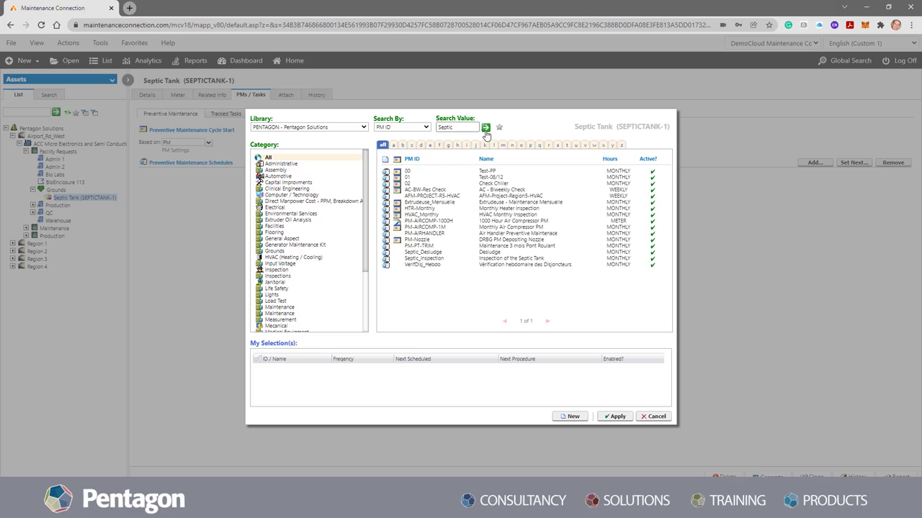
click(485, 127)
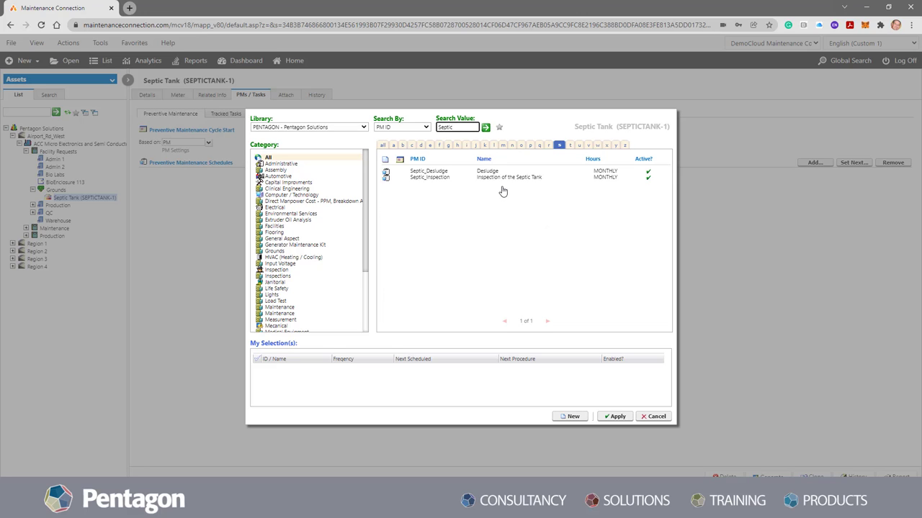
click(440, 171)
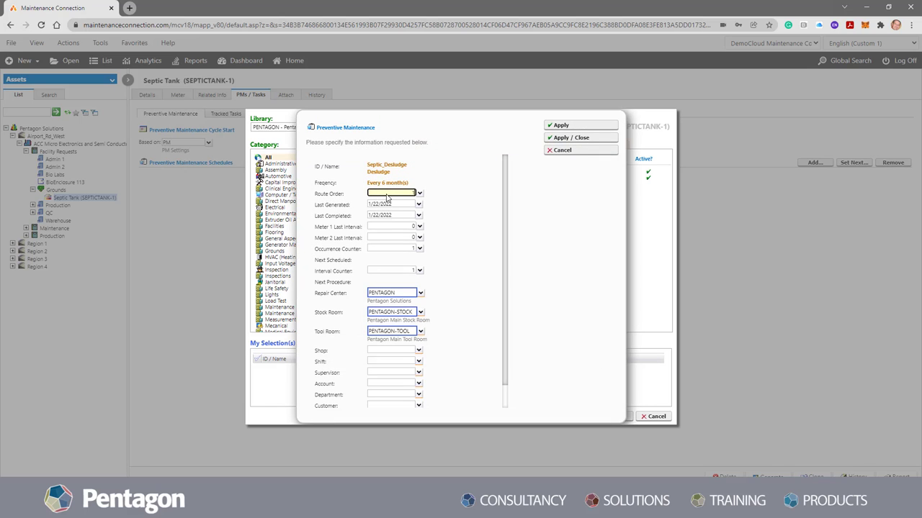
click(558, 128)
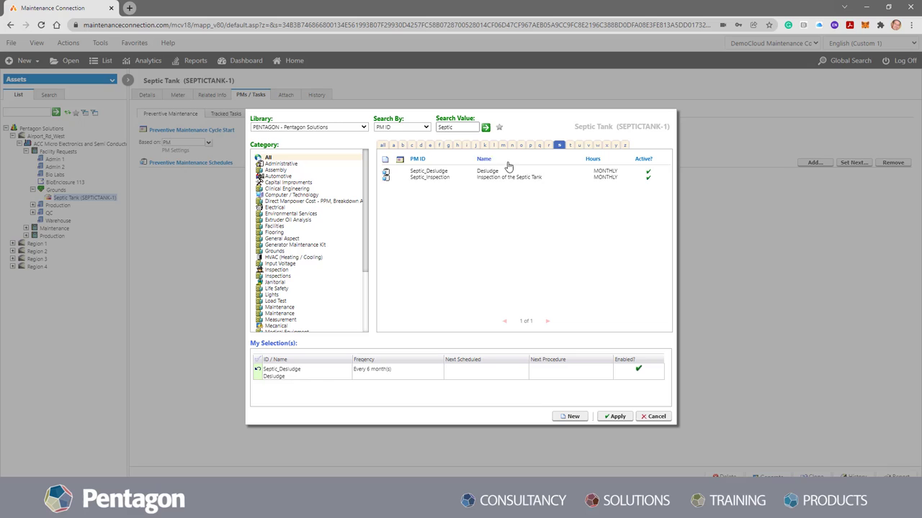
click(422, 181)
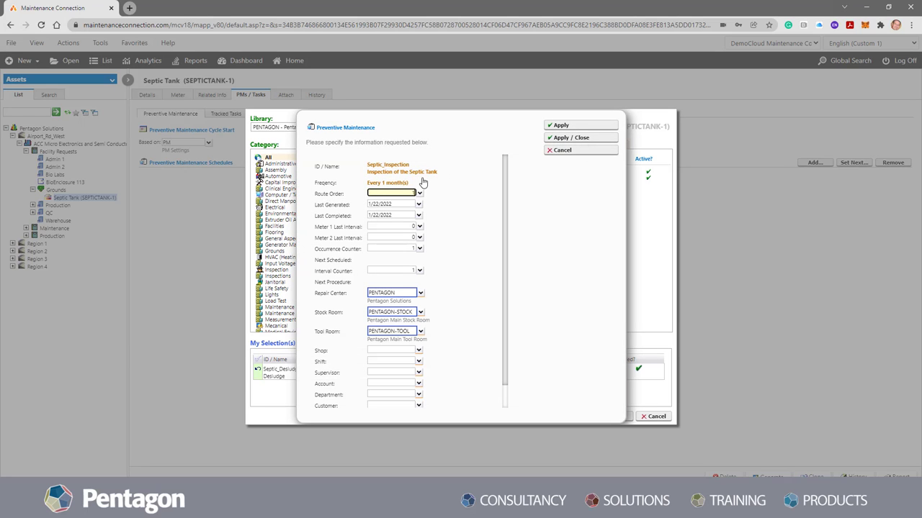
click(559, 126)
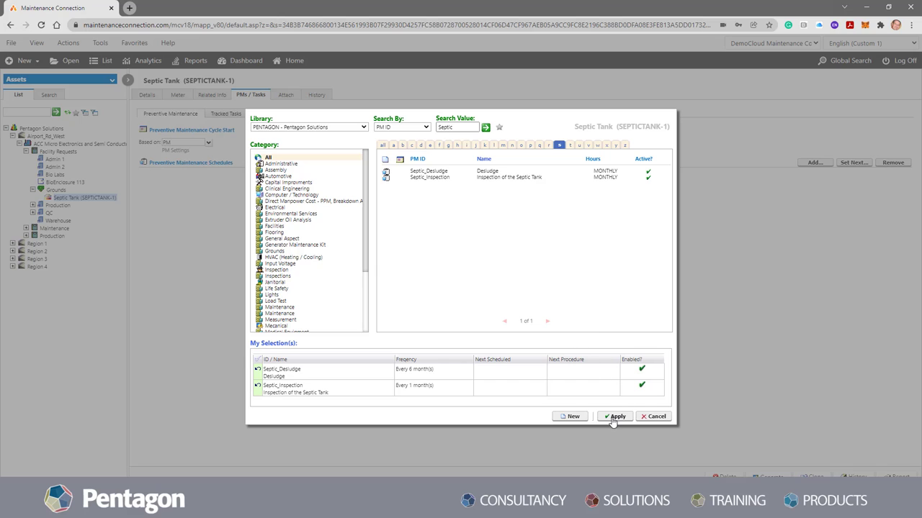
click(613, 419)
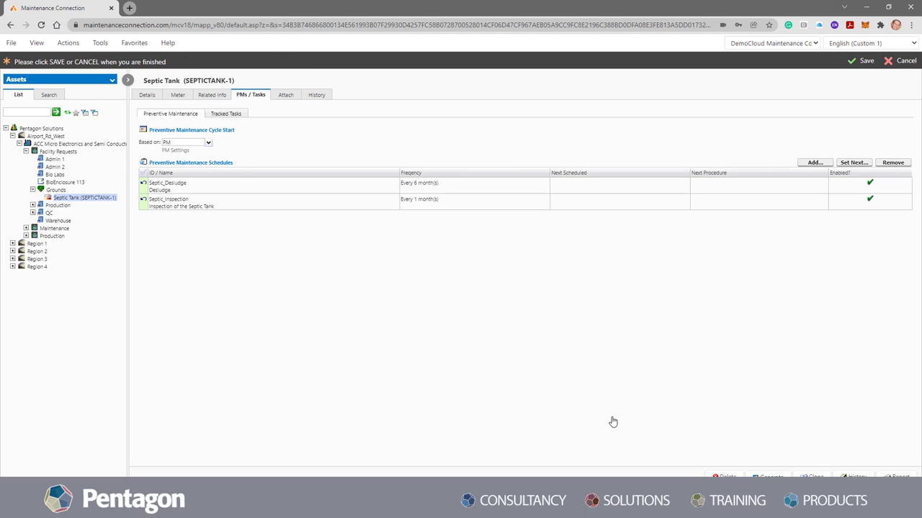
click(170, 189)
click(180, 212)
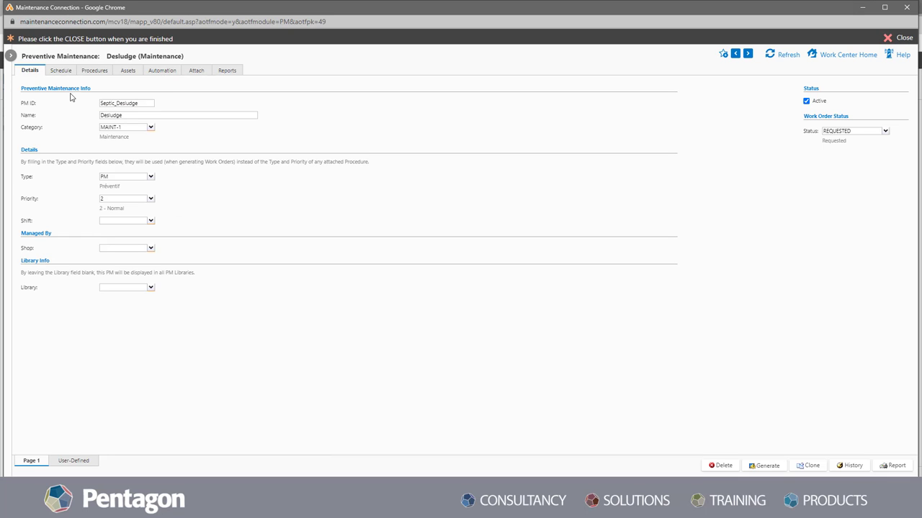
click(62, 72)
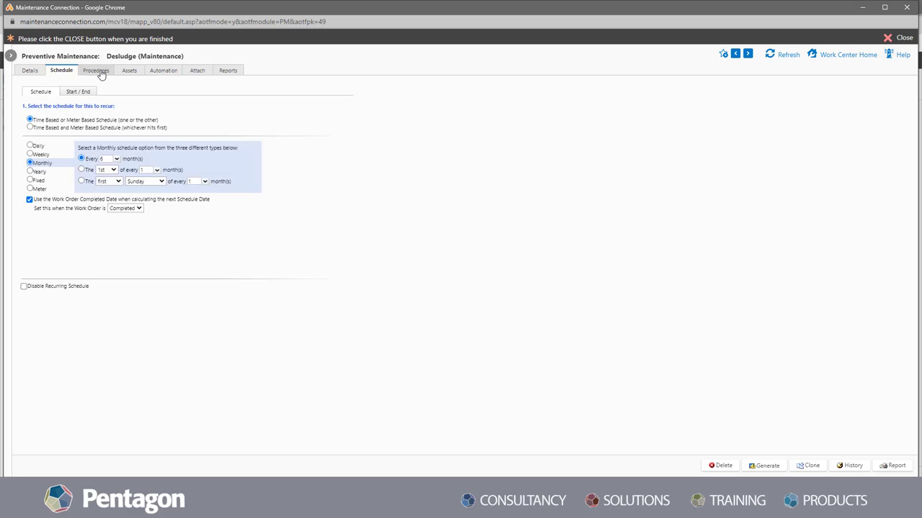
click(99, 72)
click(55, 119)
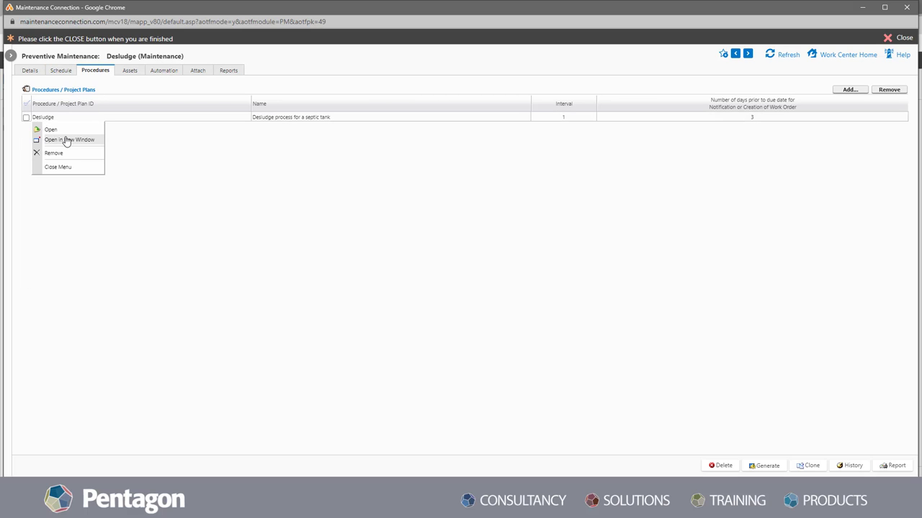
click(67, 140)
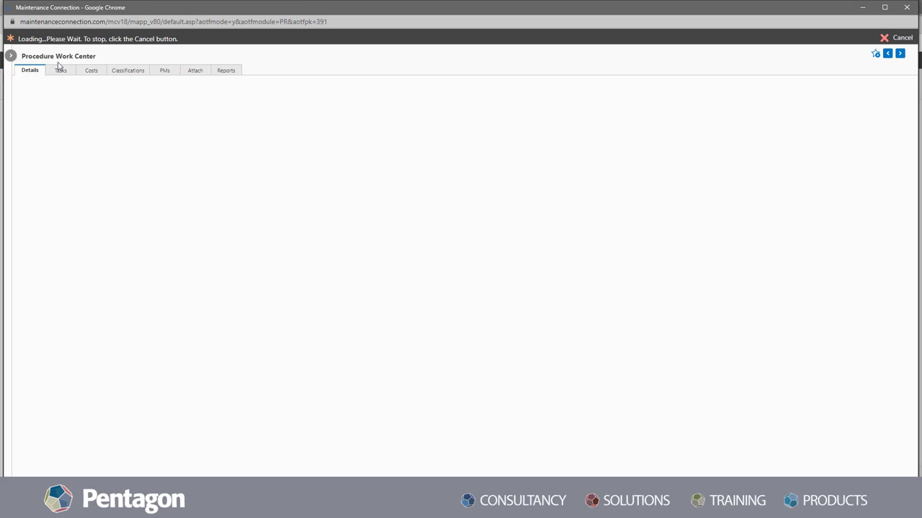
click(66, 72)
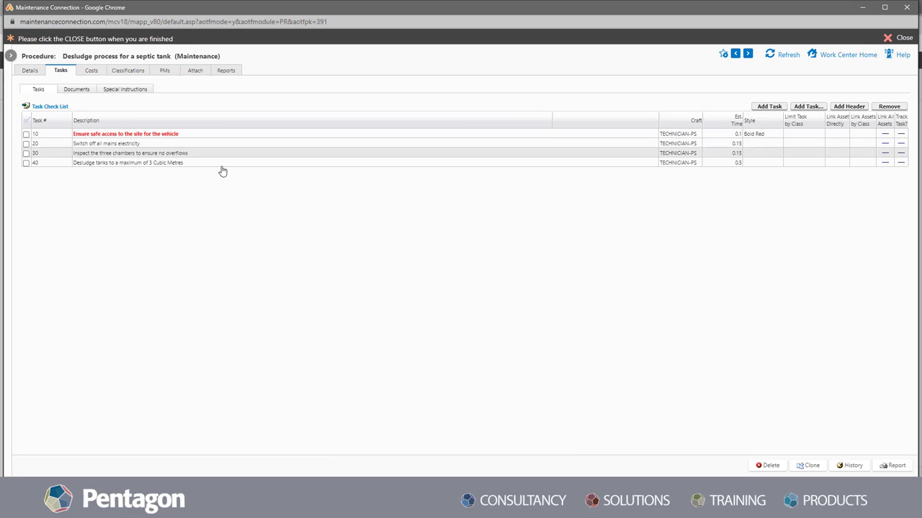
click(903, 40)
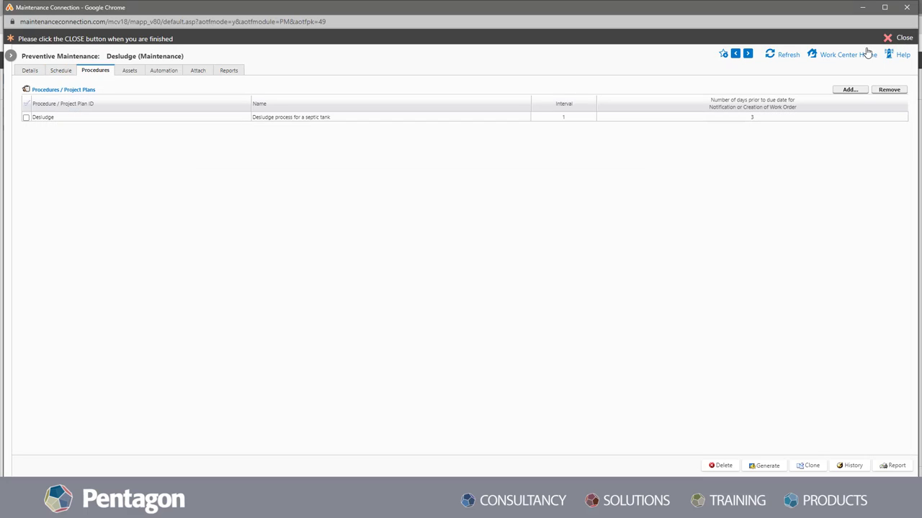
click(902, 41)
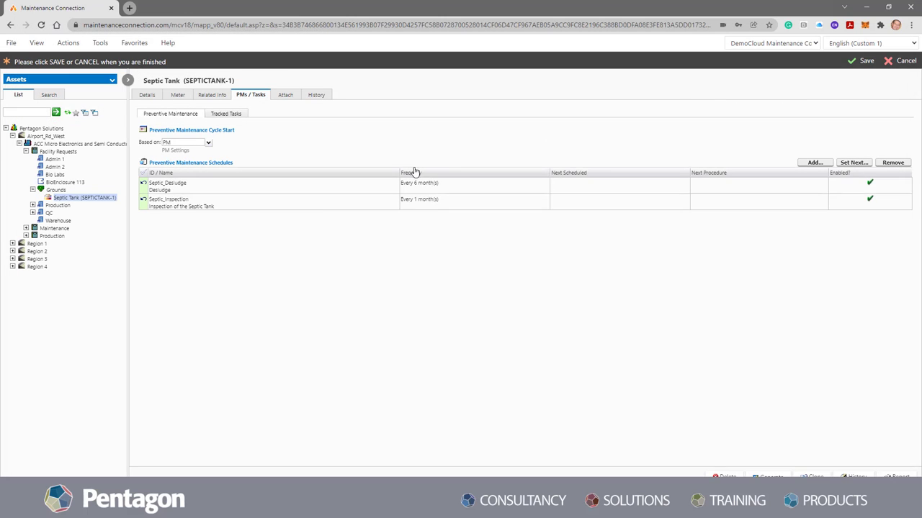
Open the Septic_Inspection PM in its own window and review its schedule and procedures.
right_click(177, 210)
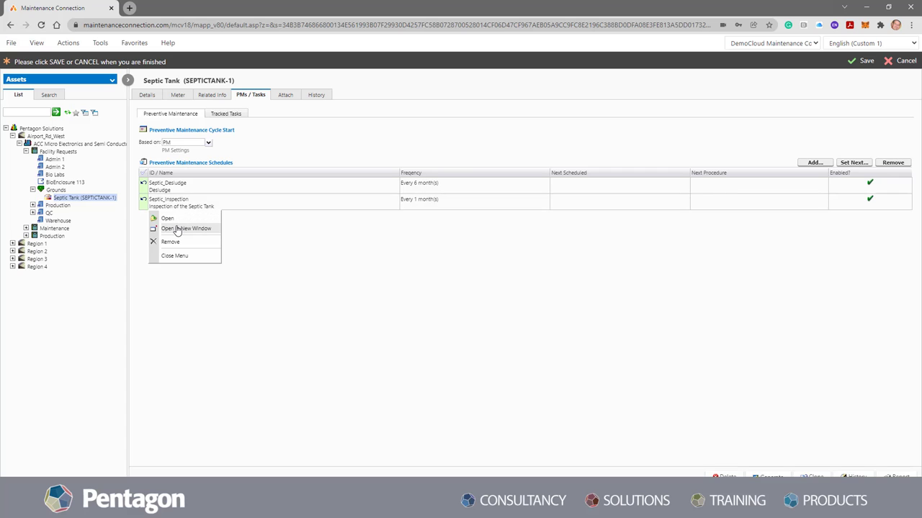
click(177, 229)
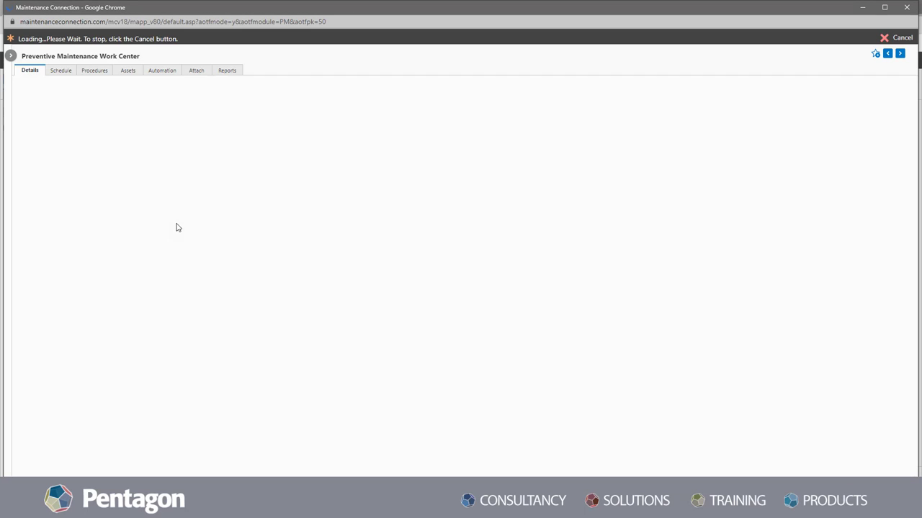
click(58, 72)
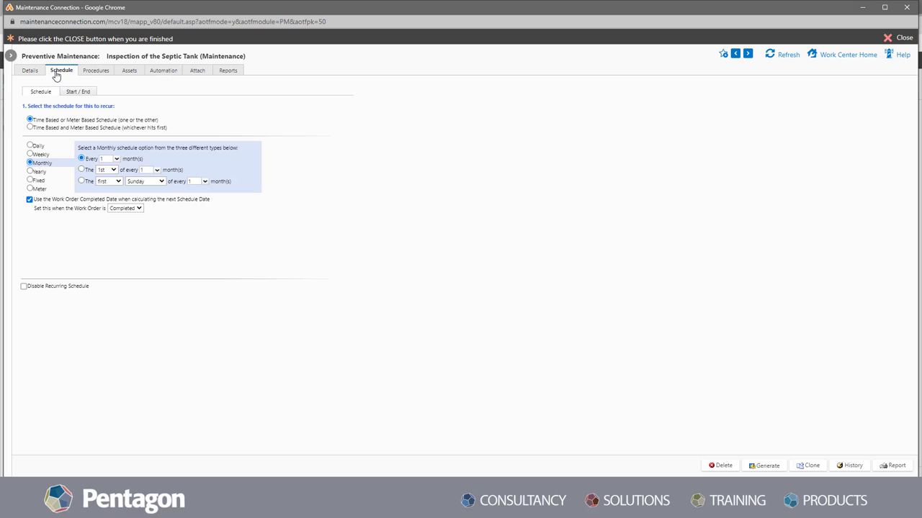
click(86, 72)
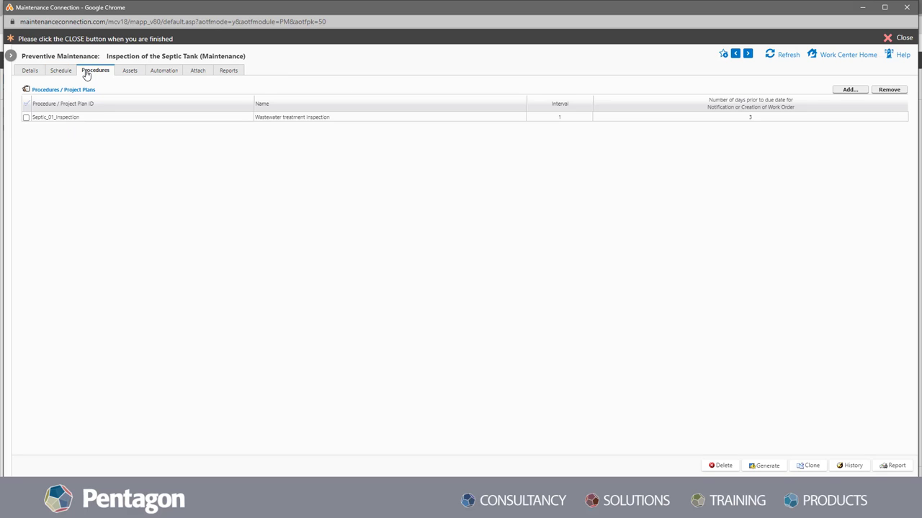
View the Septic_01_Inspection procedure's nine tasks, then close both windows.
click(58, 119)
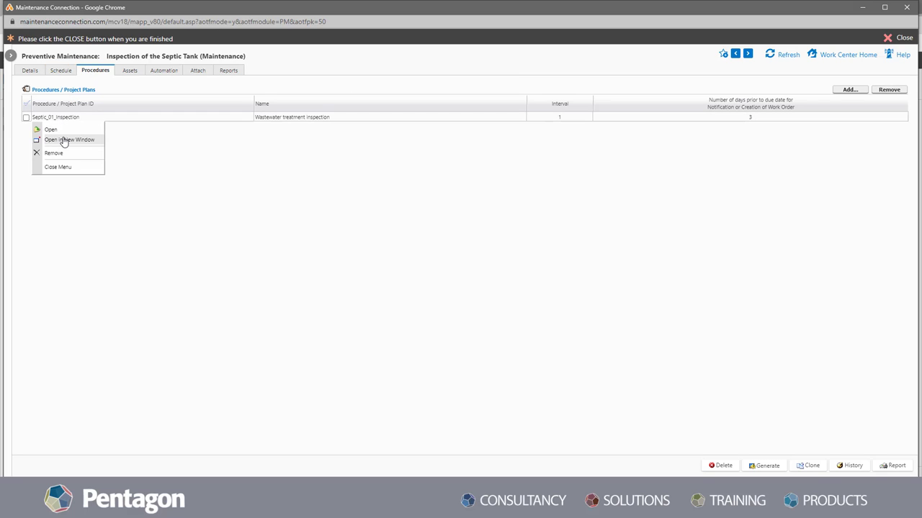
click(64, 140)
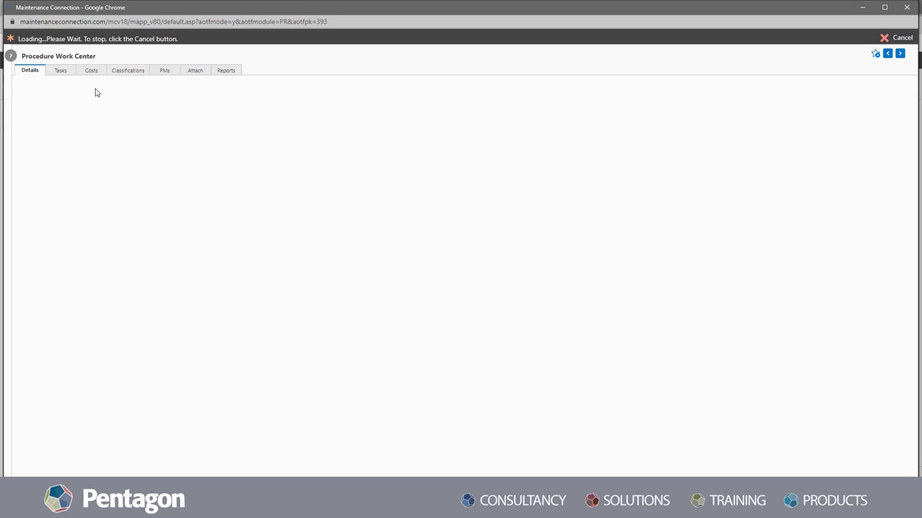
click(61, 72)
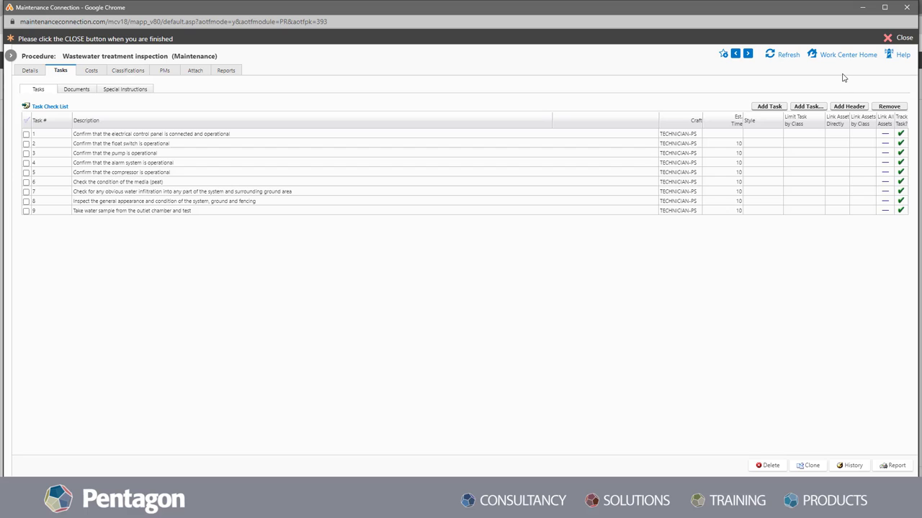
click(898, 38)
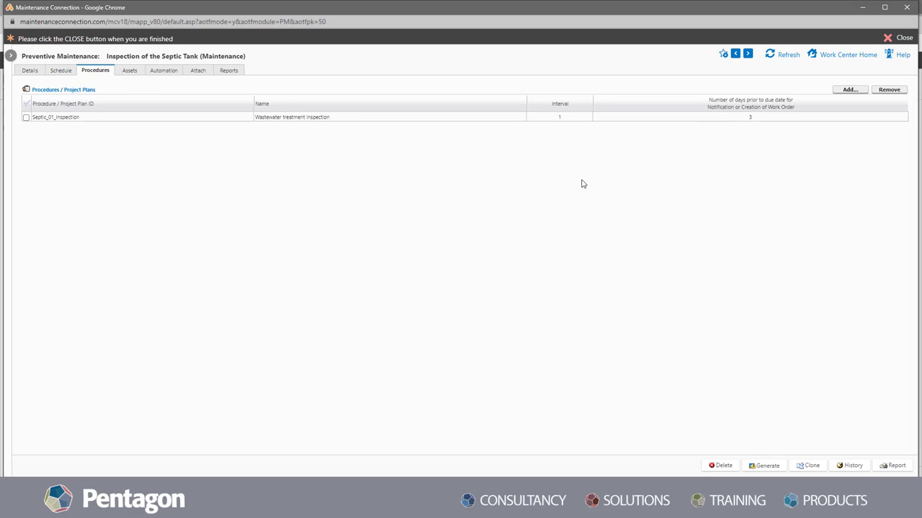
click(905, 39)
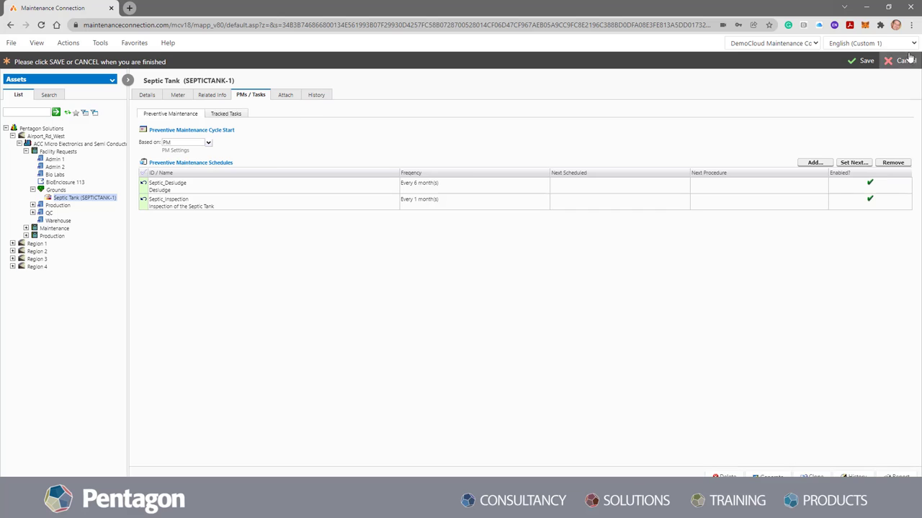
Save the tank, then upload Service_Form.pdf and the Puraflo brochure PDF as documents.
click(861, 60)
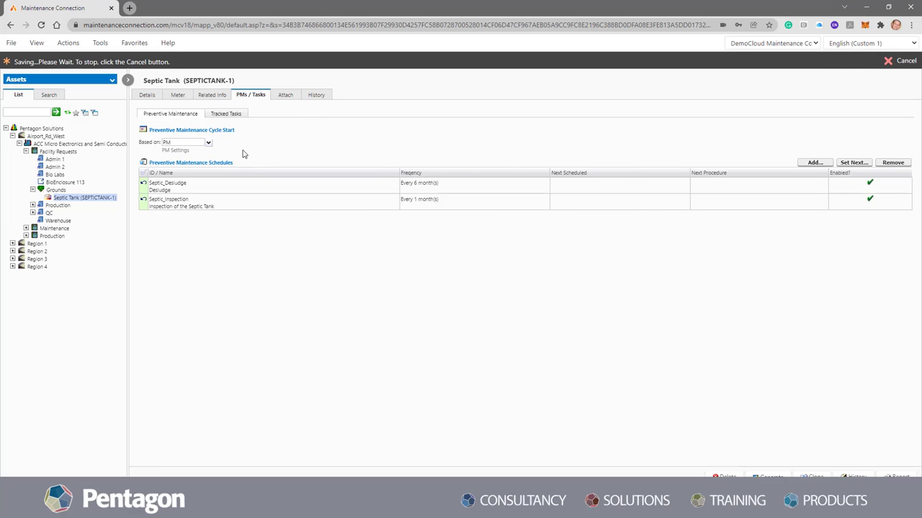
click(285, 97)
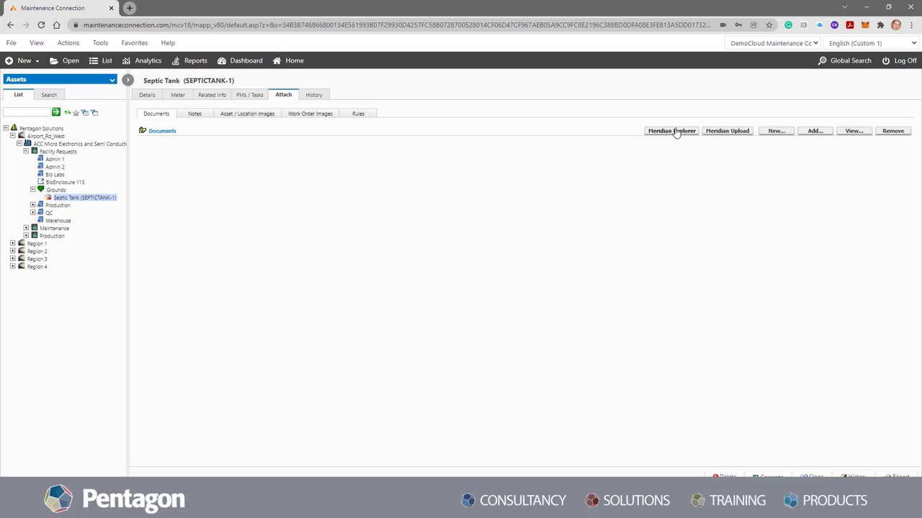
click(777, 132)
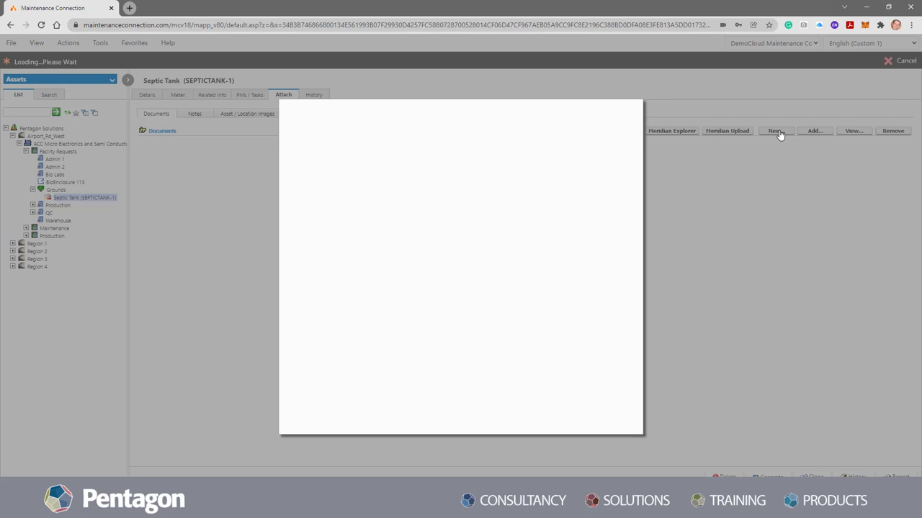
click(323, 179)
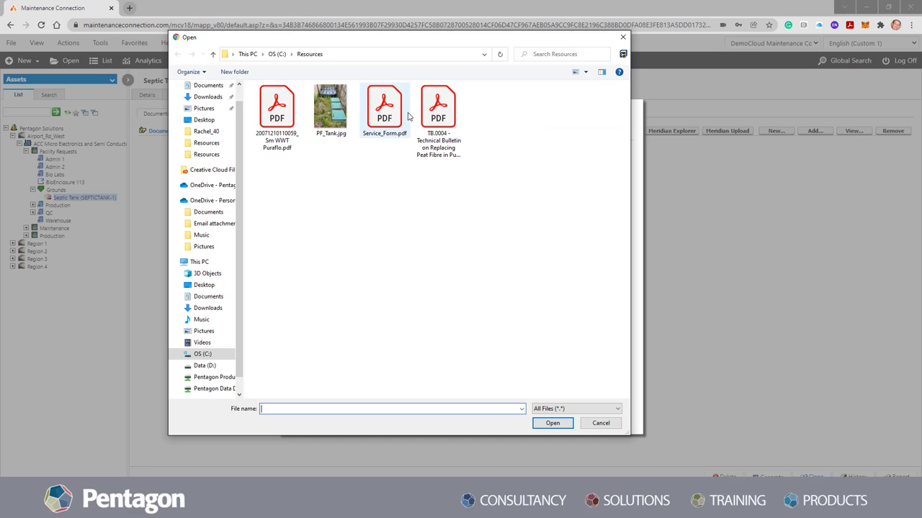
click(393, 114)
ctrl+click(281, 129)
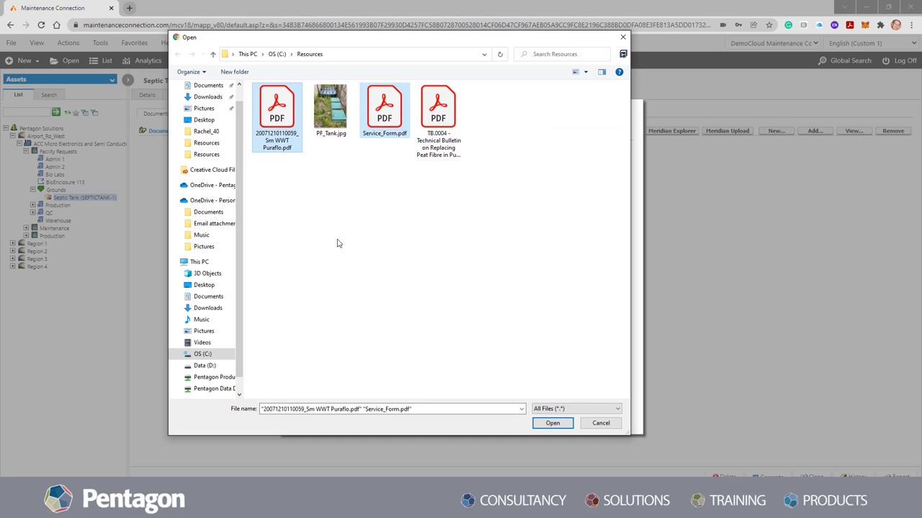
click(552, 422)
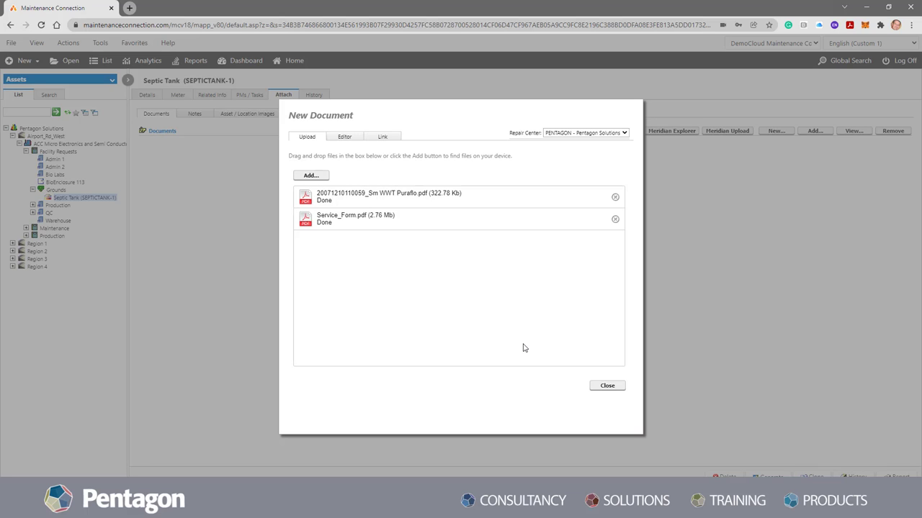
click(603, 386)
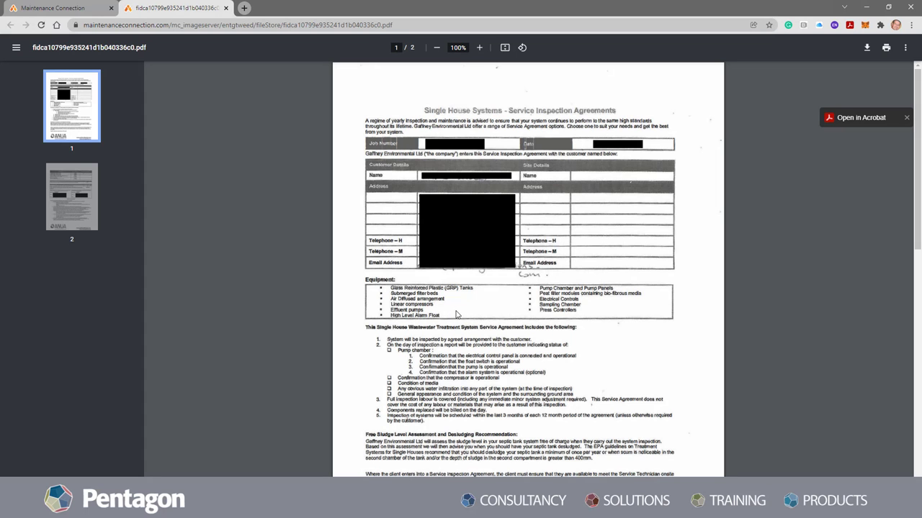
Scroll through the Service_Form.pdf preview, then close it and its document dialog.
scroll(458, 265, down, 10)
scroll(262, 134, up, 10)
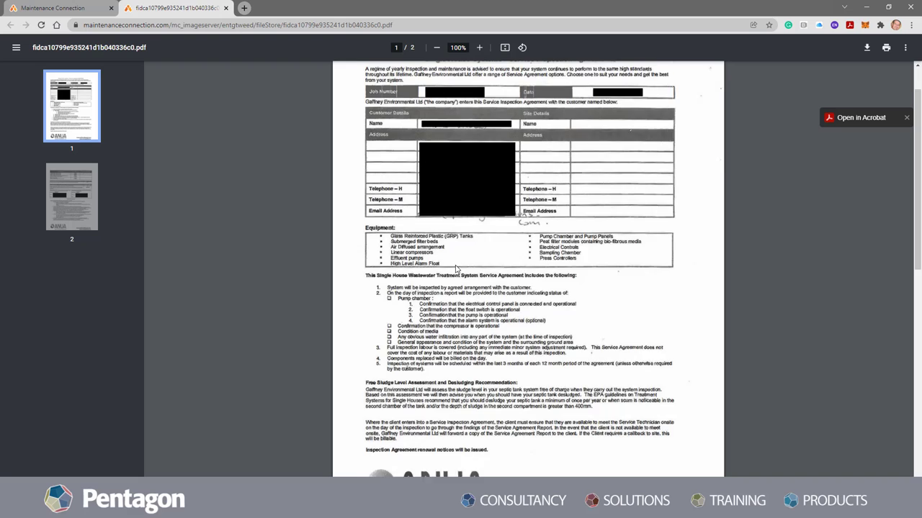
click(226, 8)
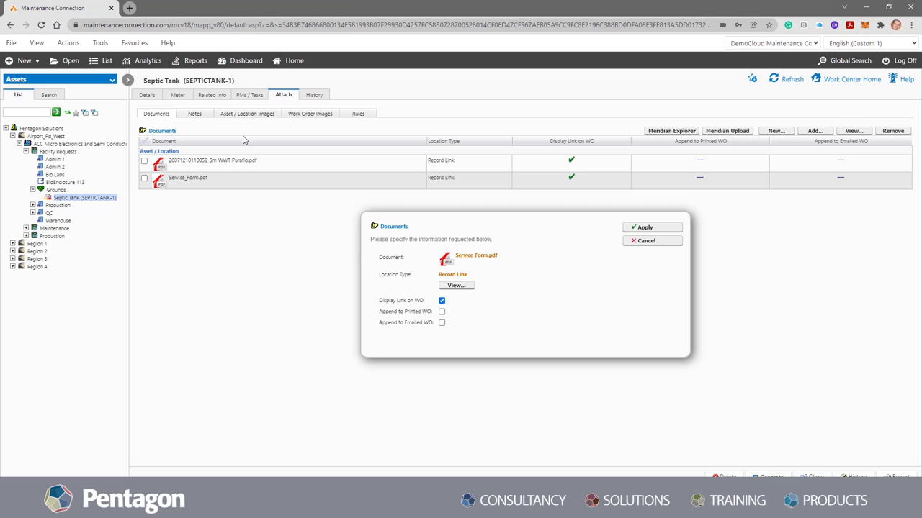
click(665, 243)
Preview pages 1-2 of the Puraflo brochure, close it, and return to the tank's details.
click(252, 164)
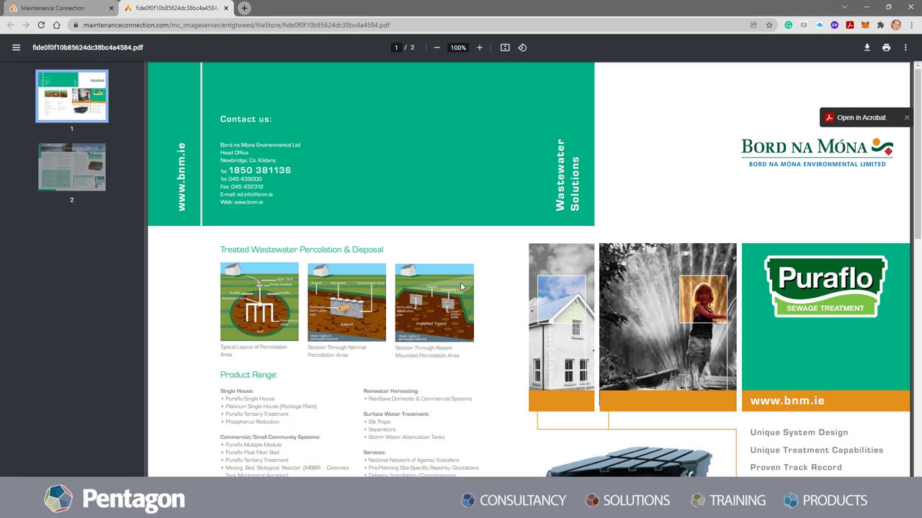
click(83, 167)
click(85, 104)
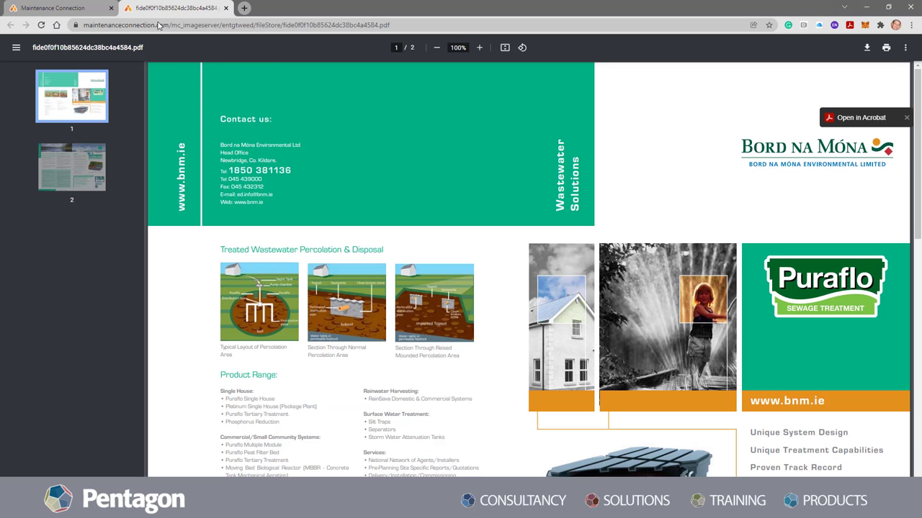
click(226, 8)
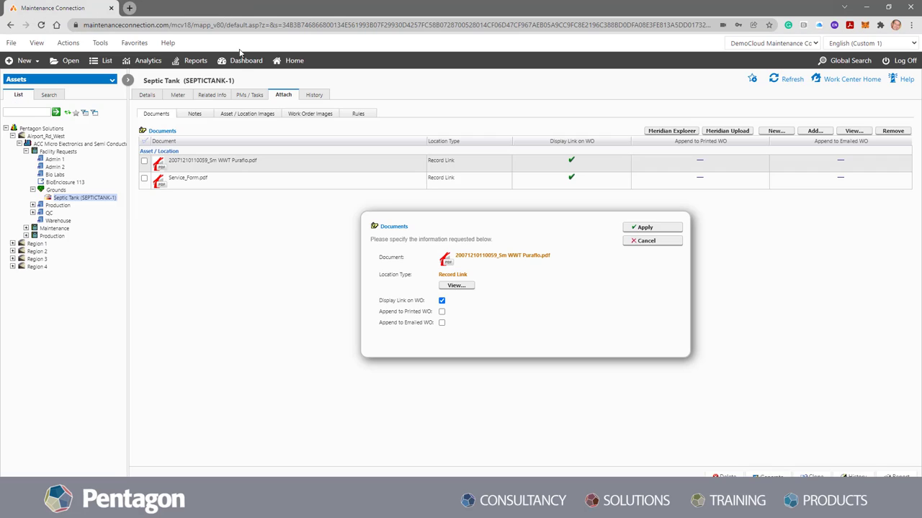
click(645, 242)
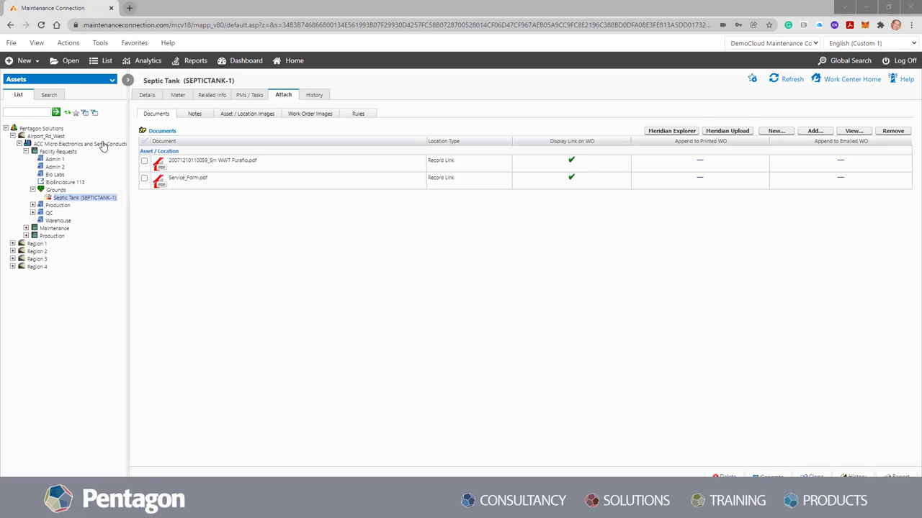
click(148, 95)
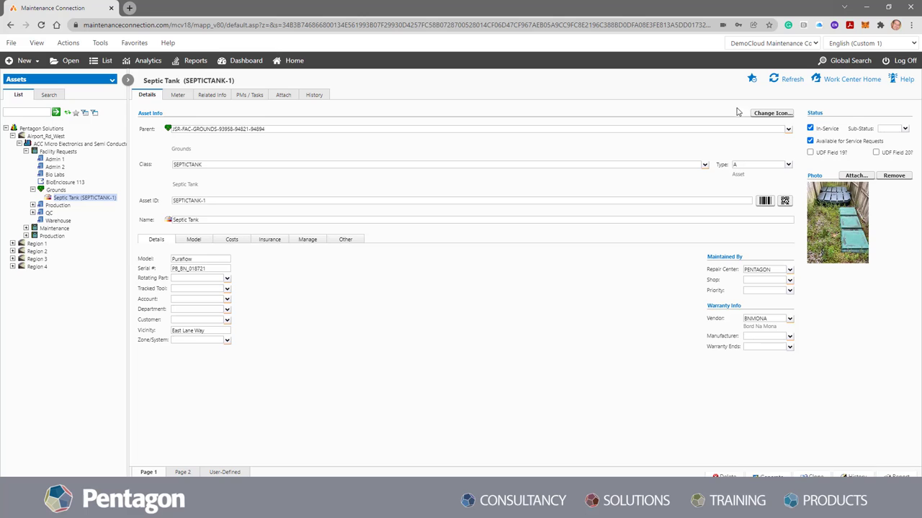
Refresh favourites, open the Septic Tank from favourite assets, then close its window.
click(134, 43)
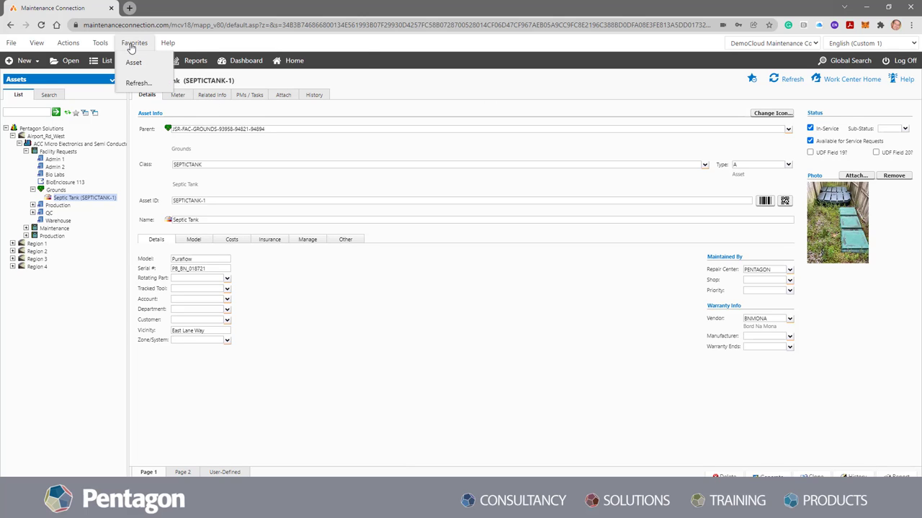
click(136, 81)
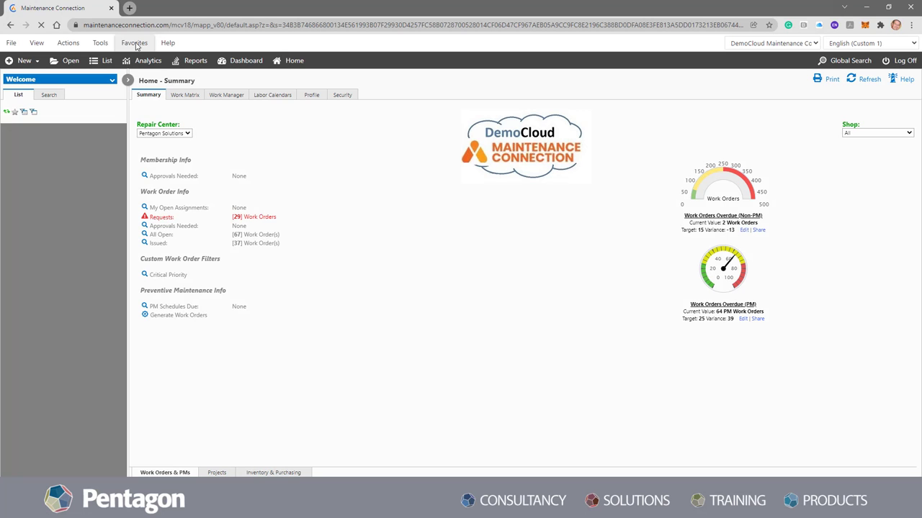
click(134, 43)
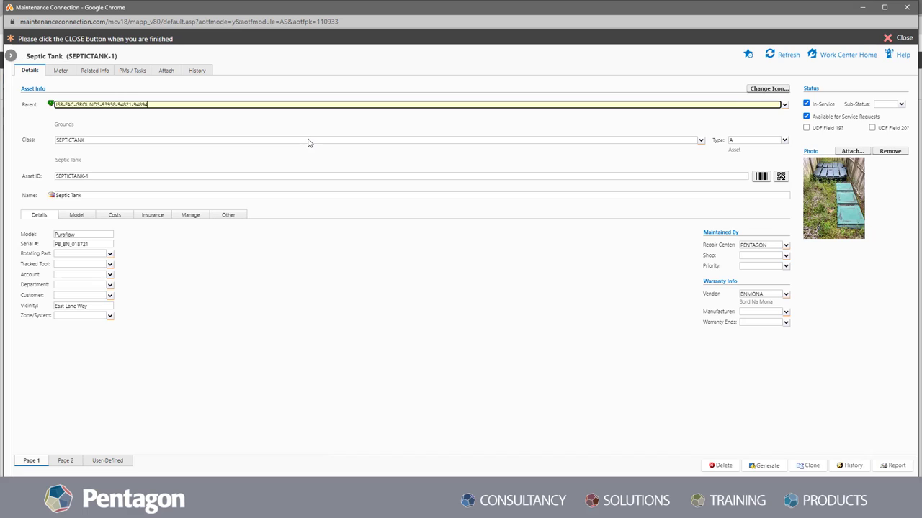
click(895, 37)
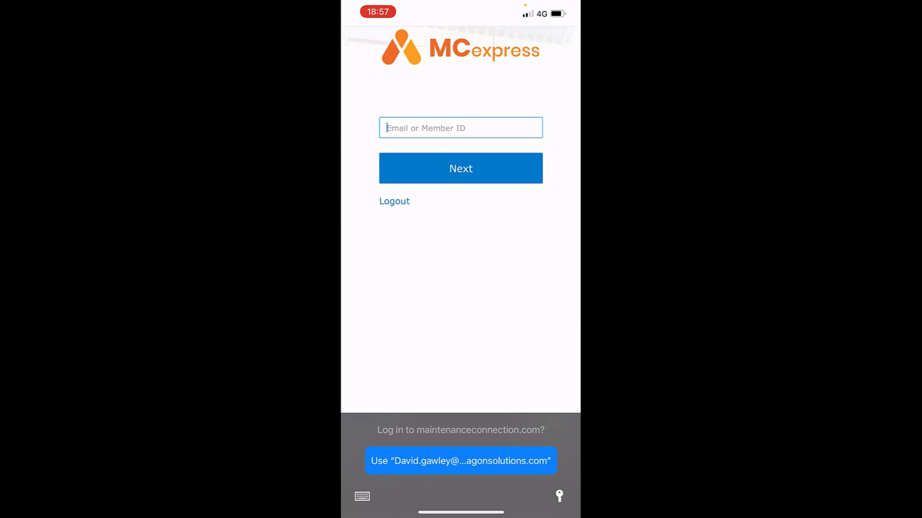
Log in to MC Express with the saved e-mail and the account password to load SEPTICTANK-1.
click(460, 461)
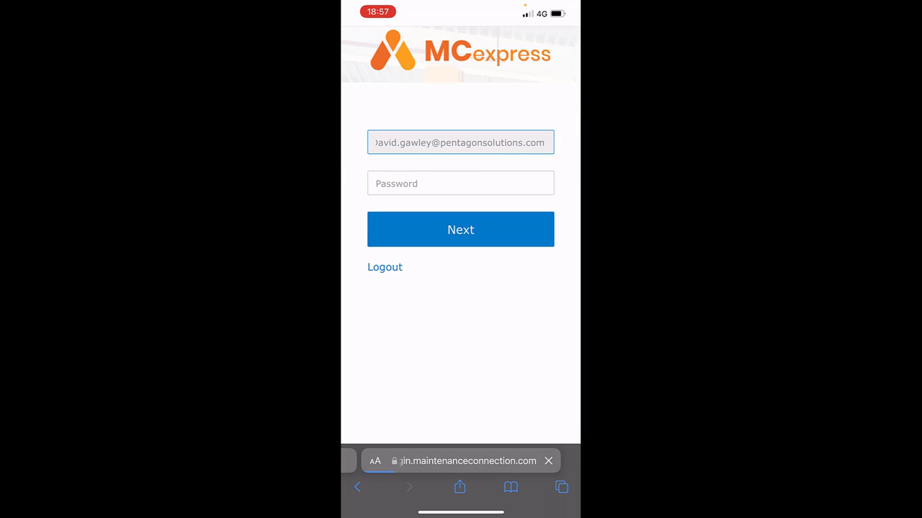
click(460, 184)
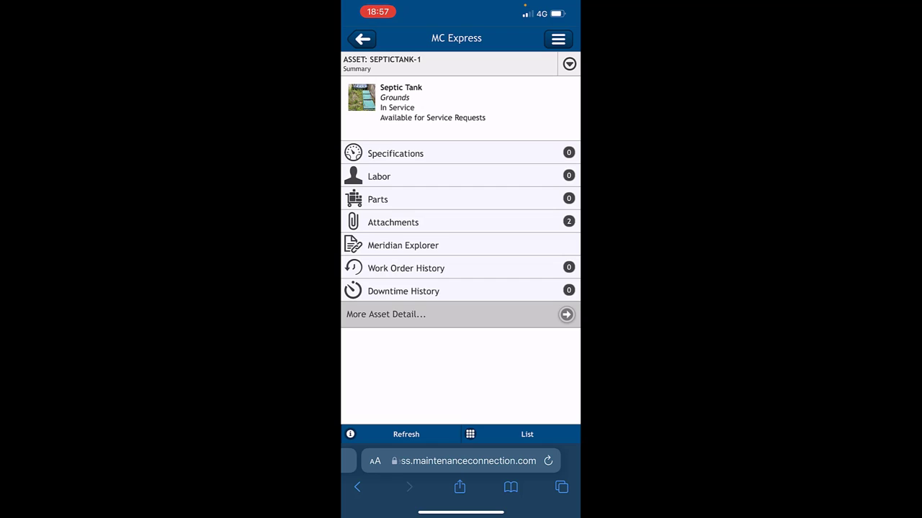
Open the Puraflo brochure PDF from SEPTICTANK-1's attachments.
click(392, 222)
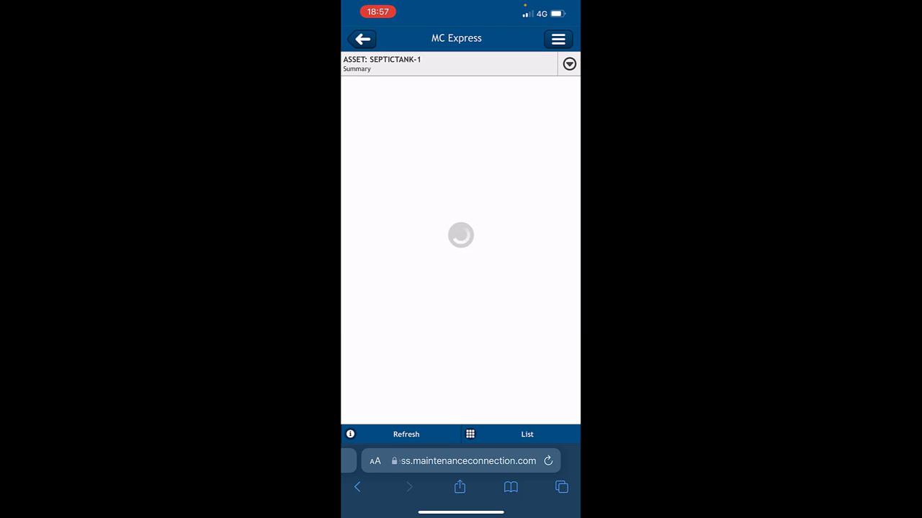
click(454, 121)
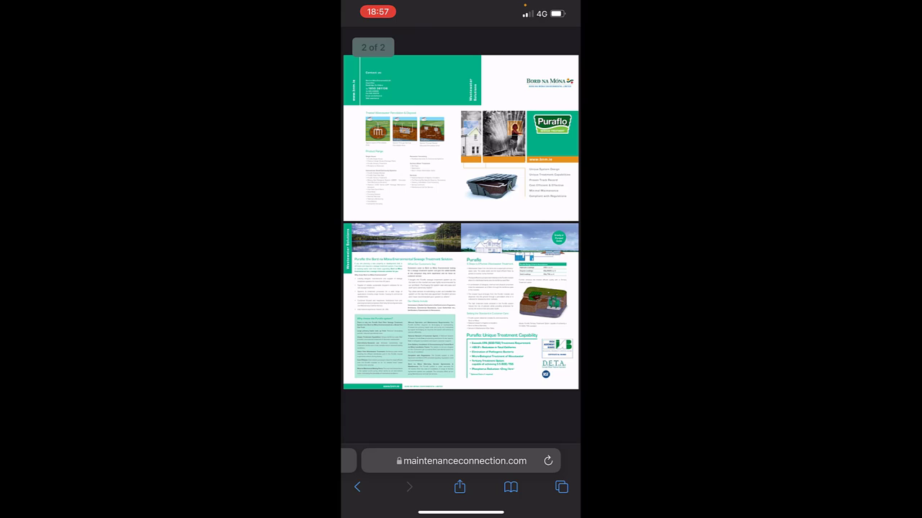
scroll(460, 252, up, 2)
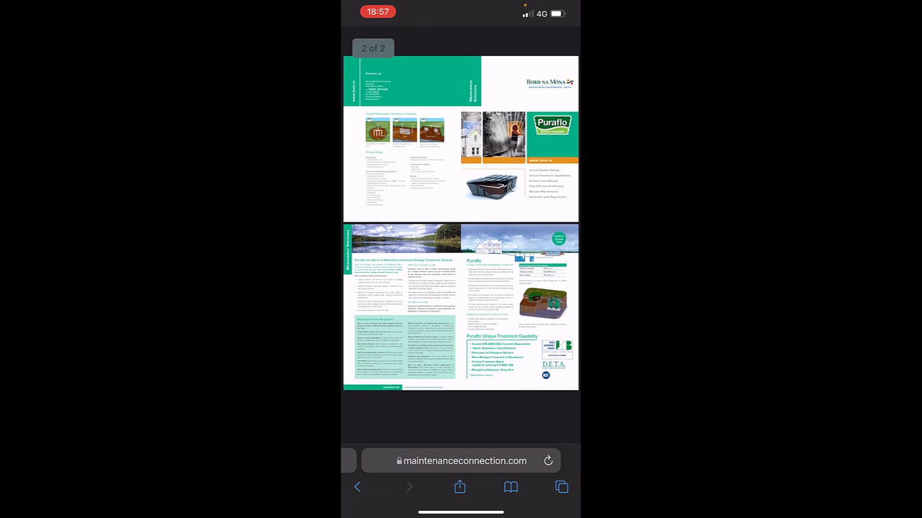
Go back from the brochure through the attachments list to the home menu.
drag(343, 260, 561, 259)
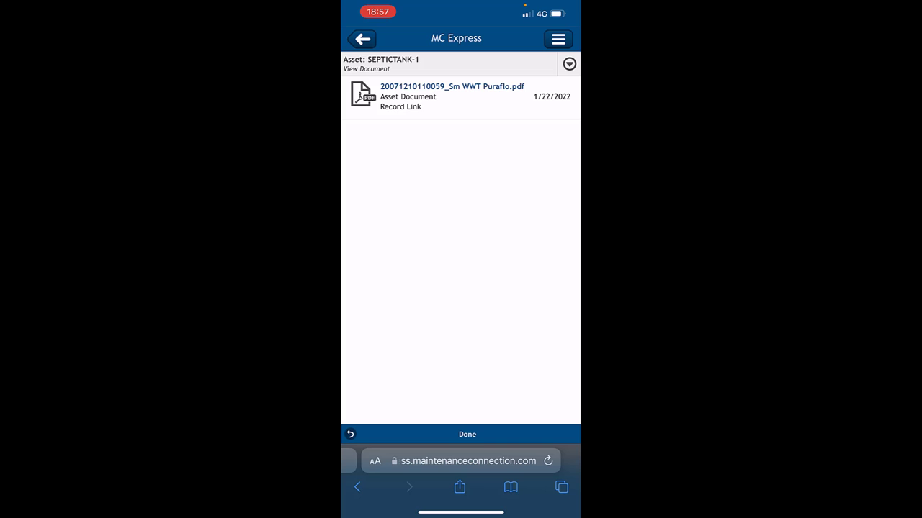
click(362, 39)
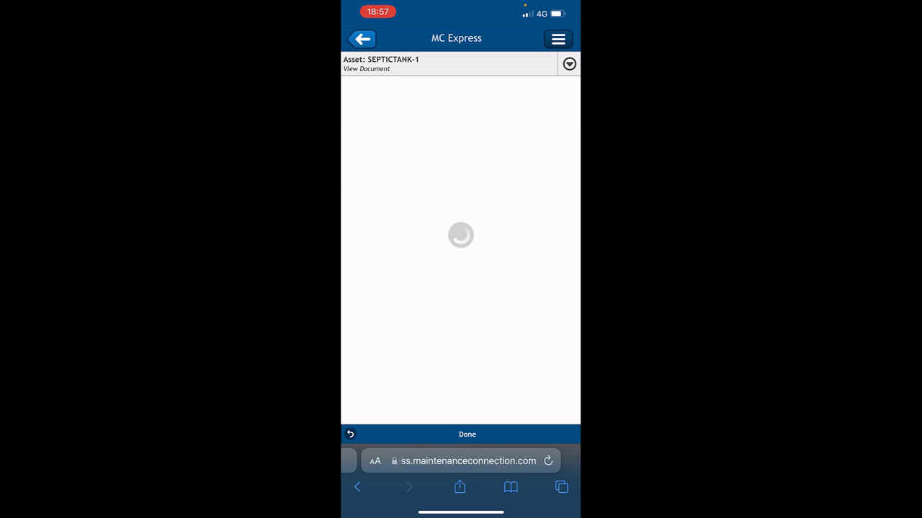
click(362, 39)
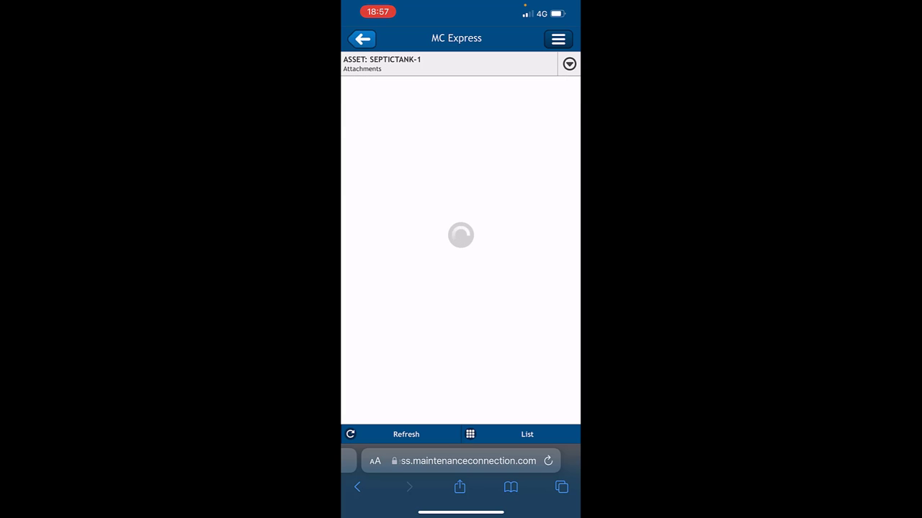